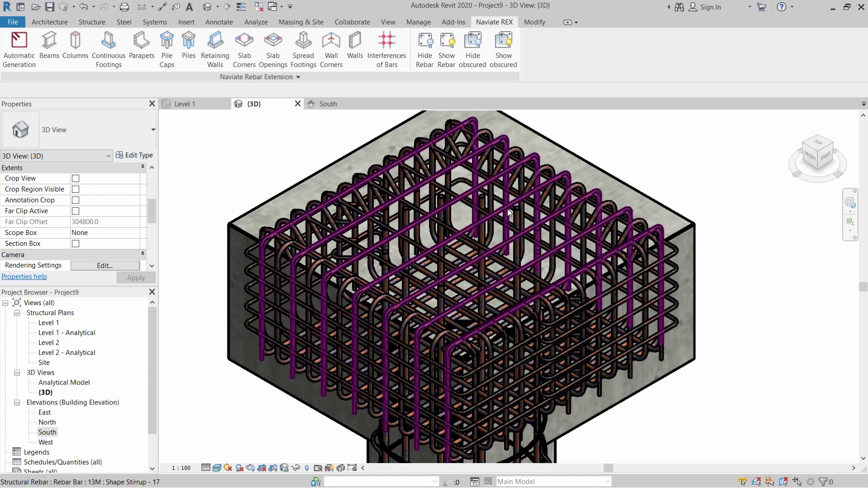
Create a new Revit project from the Structural Template.
scroll(536, 182, down, 2)
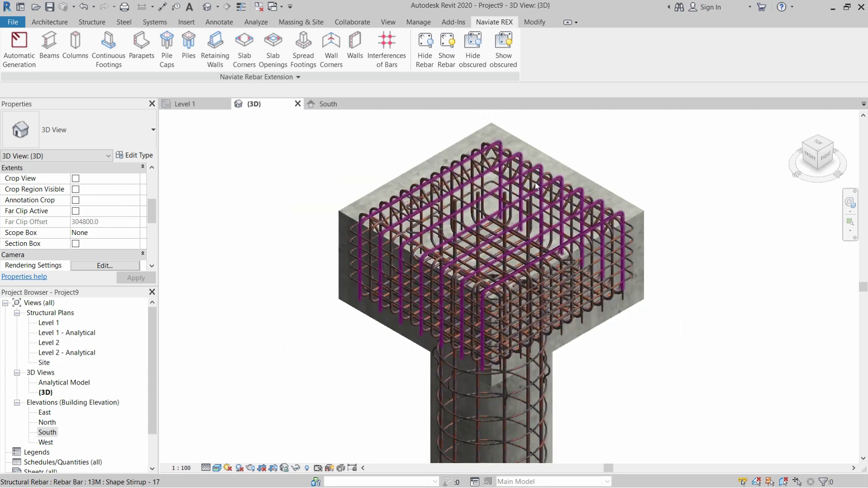
scroll(536, 182, down, 1)
scroll(514, 326, up, 4)
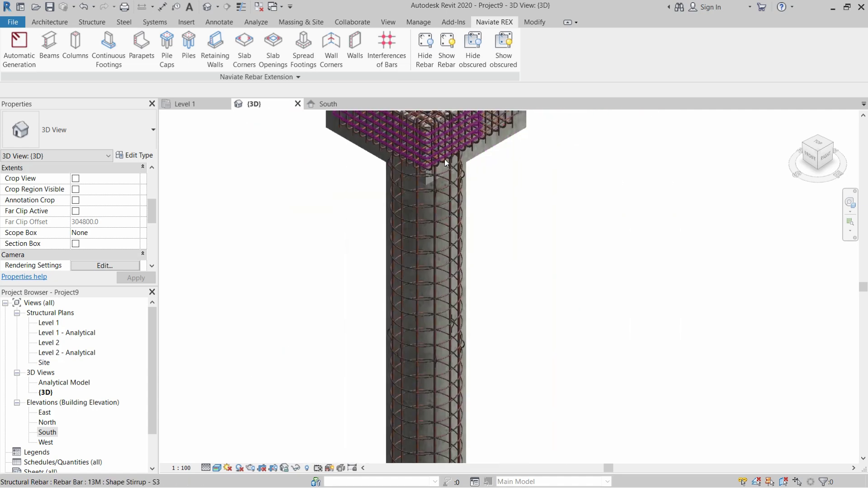
scroll(437, 174, down, 5)
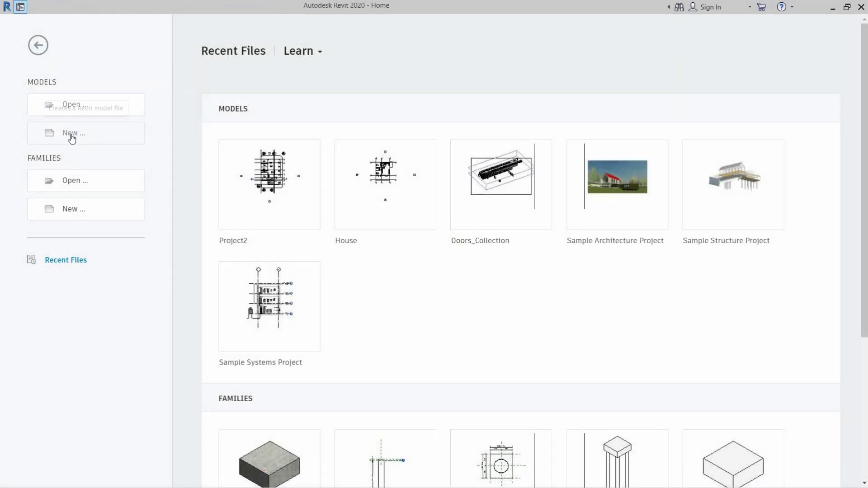
click(71, 136)
click(358, 226)
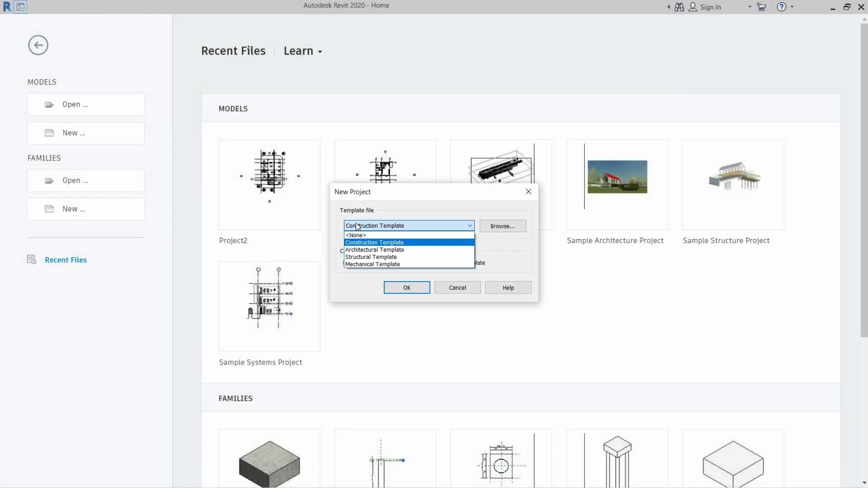
click(366, 257)
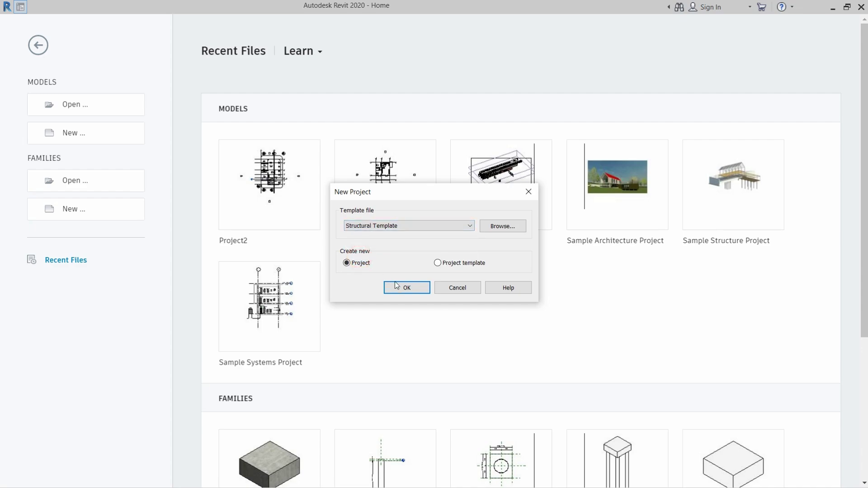
click(402, 287)
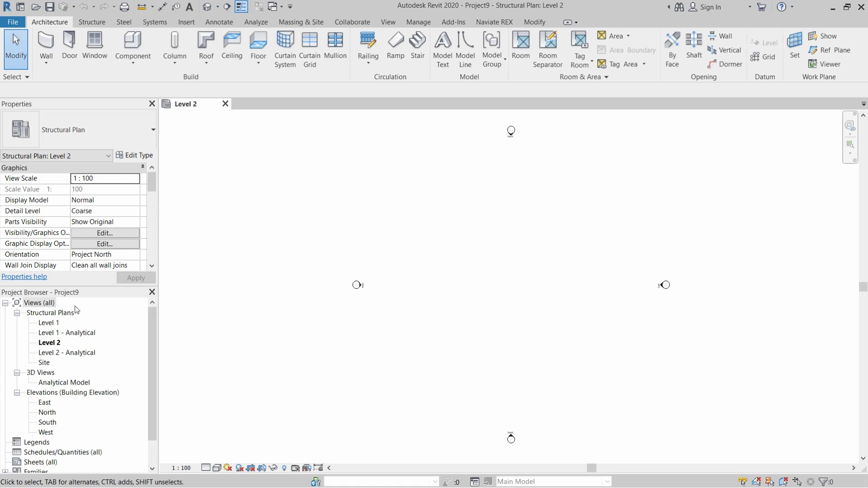
Open the Level 1 plan, close Level 2, and start placing a structural foundation component.
double_click(51, 323)
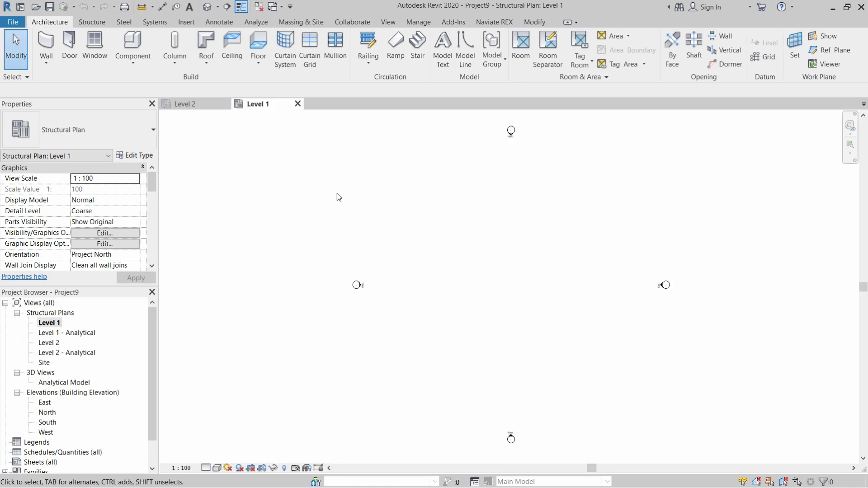
click(226, 104)
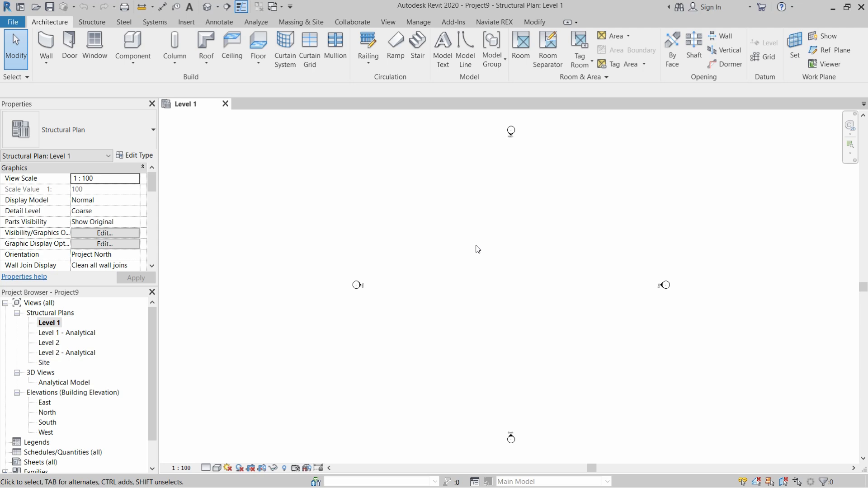
click(132, 58)
click(143, 85)
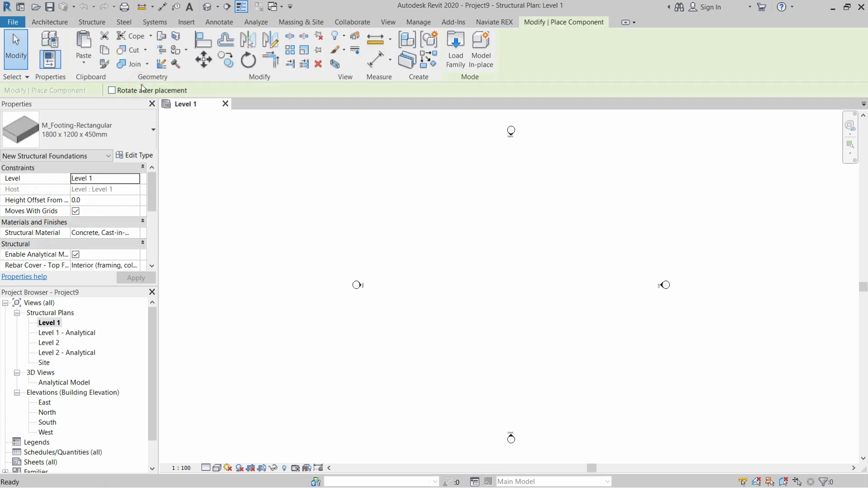
Load the Pile.rfa family from the Pile & Cap folder.
click(455, 59)
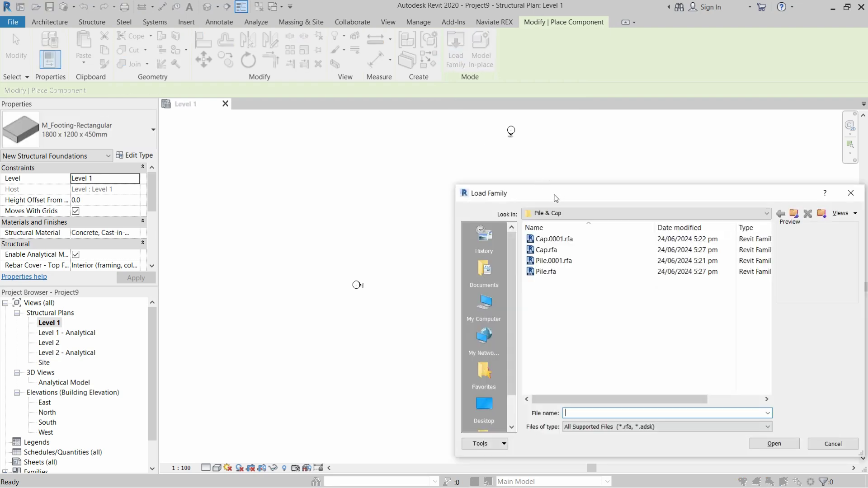
drag(554, 196, 327, 124)
click(316, 179)
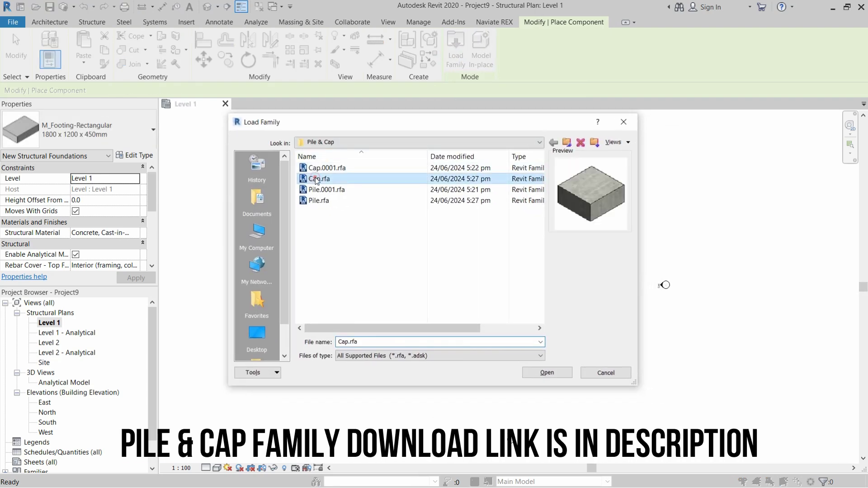
click(317, 200)
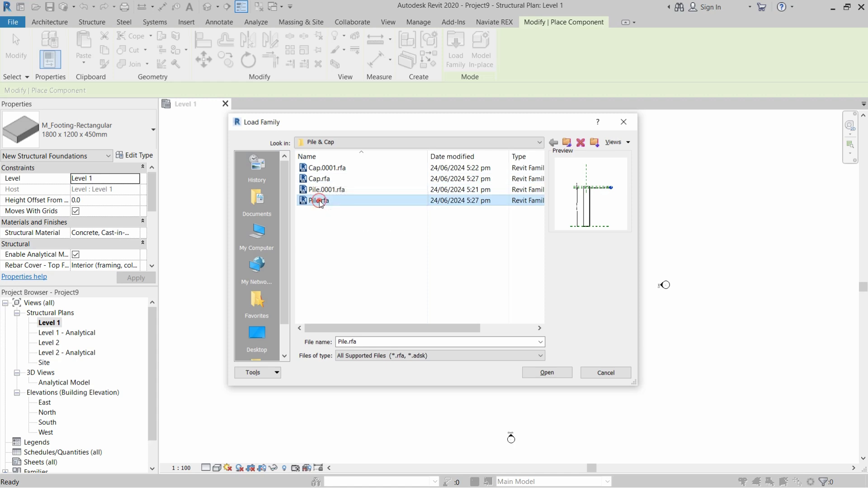
click(546, 373)
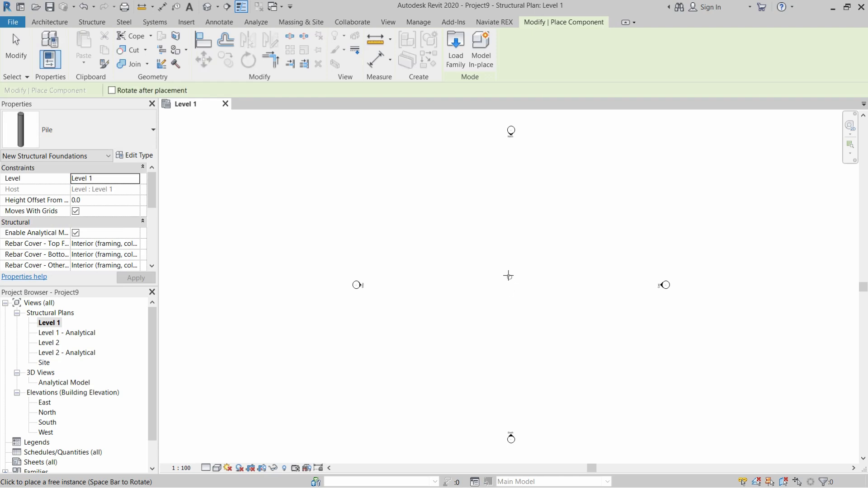
Place a single pile near the centre of the Level 1 plan.
click(511, 277)
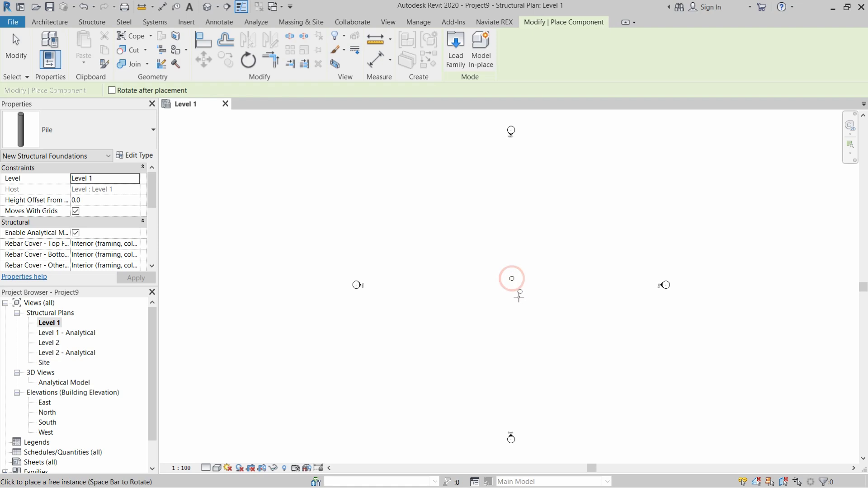
scroll(513, 283, up, 6)
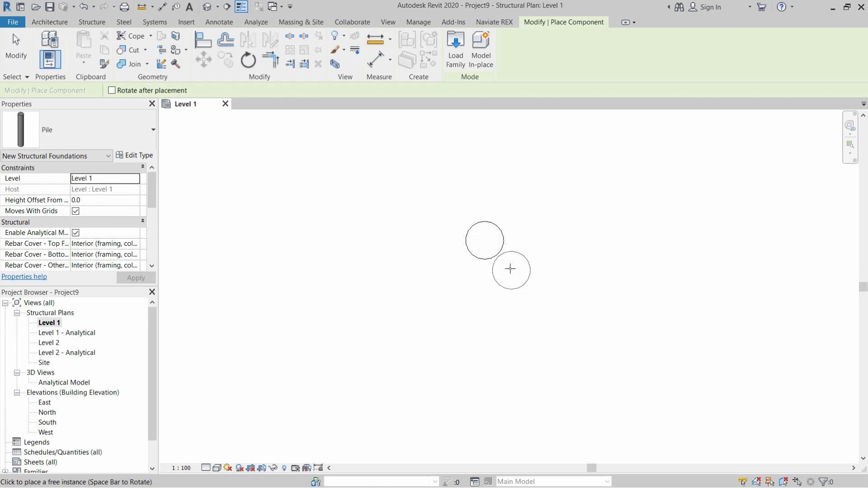
key(Escape)
key(Escape)
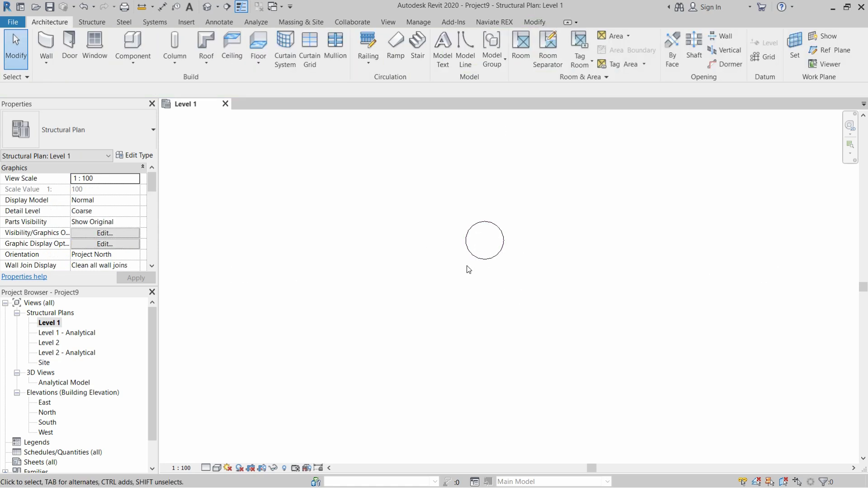
click(134, 64)
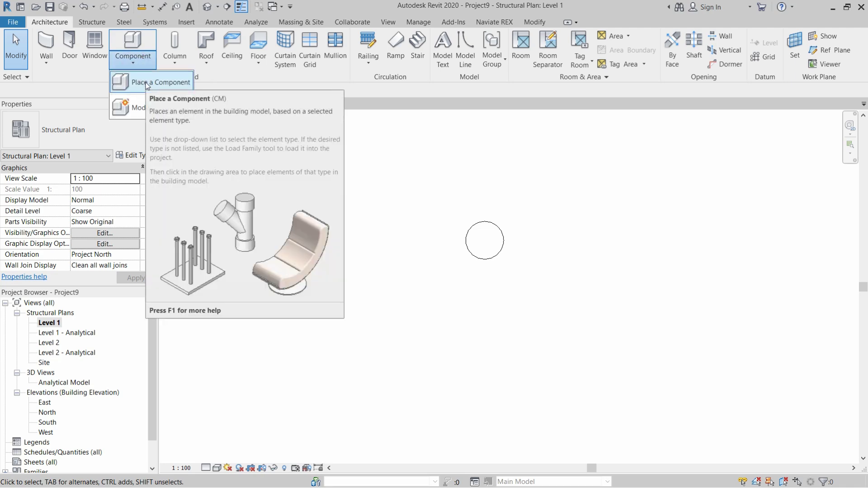
Load Cap.rfa and place the pile cap centred on the pile.
click(147, 84)
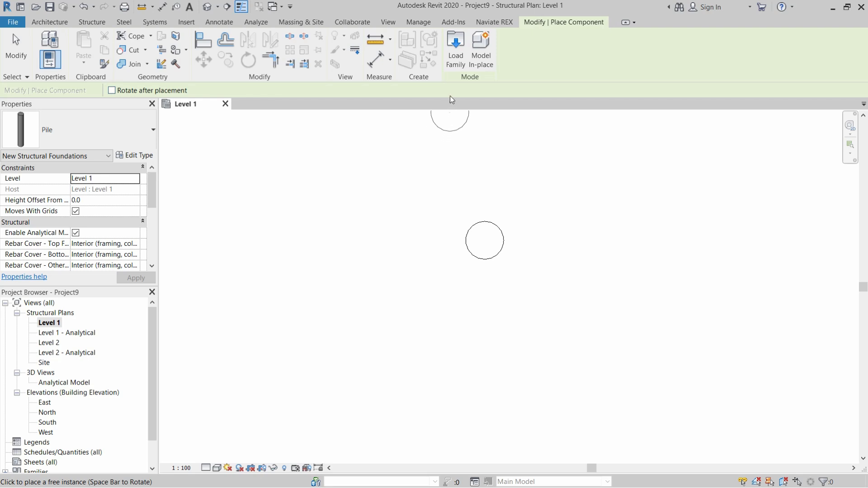
click(455, 54)
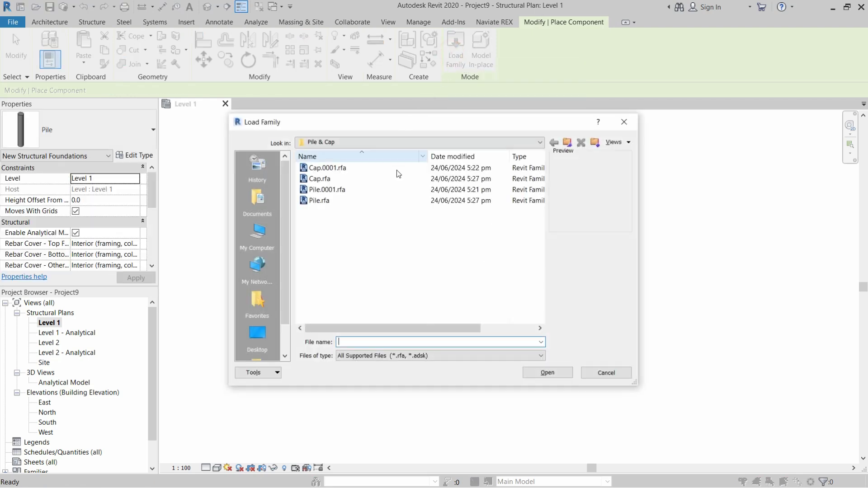
click(320, 180)
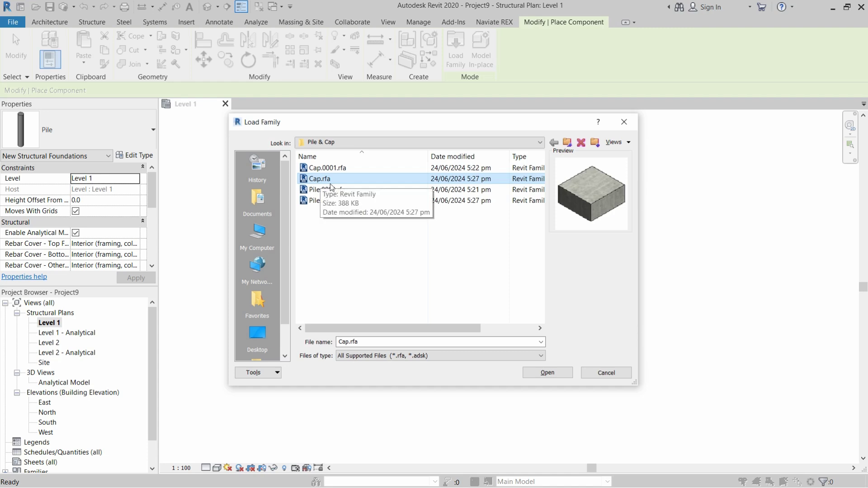
click(540, 375)
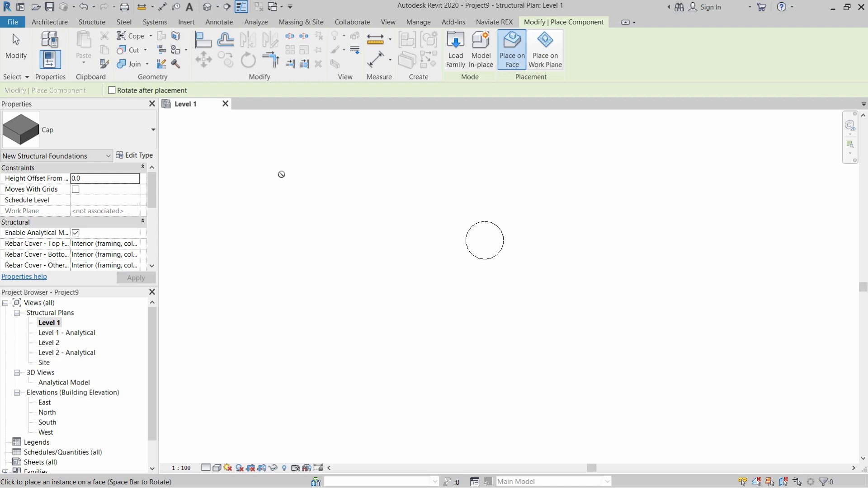
click(484, 239)
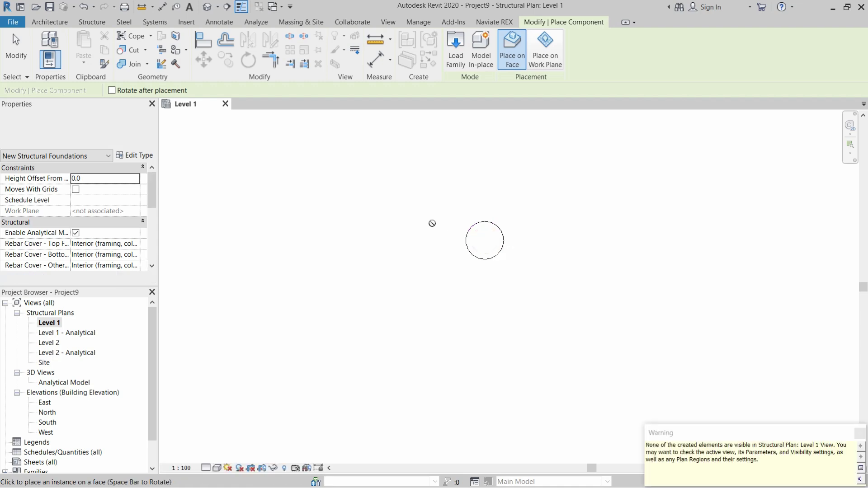
key(Escape)
key(Escape)
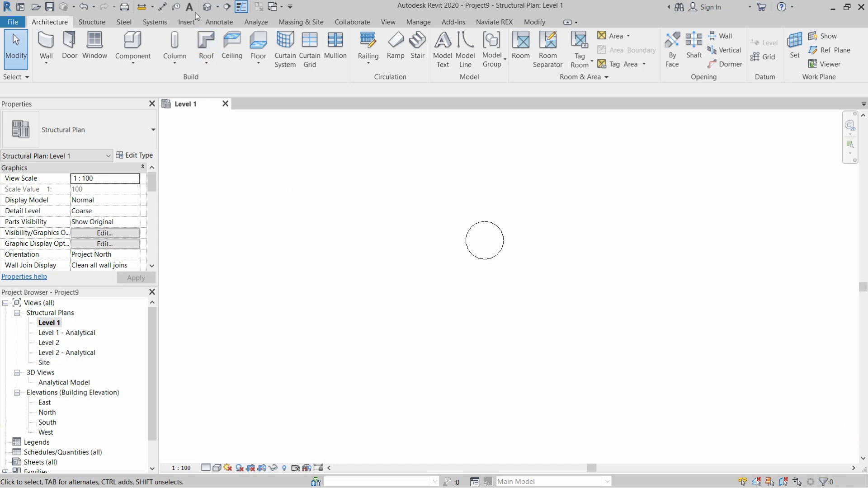
Switch to the default 3D view, zoom in, and select the pile.
click(208, 7)
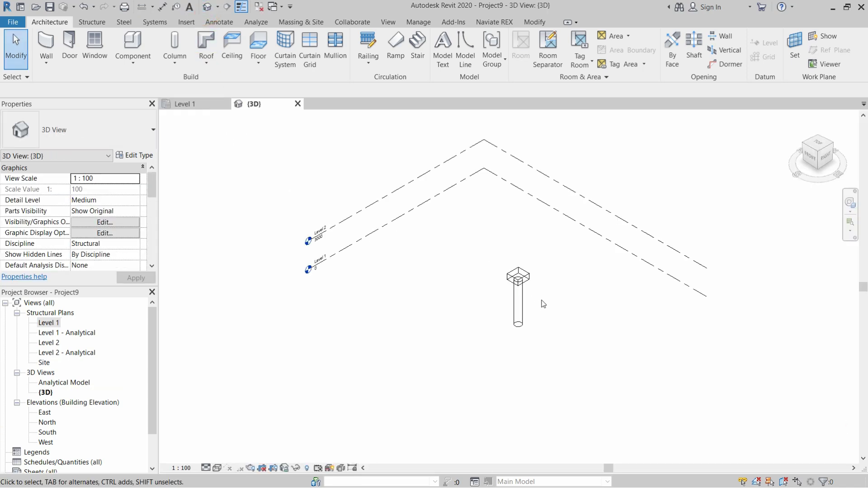
scroll(520, 294, up, 8)
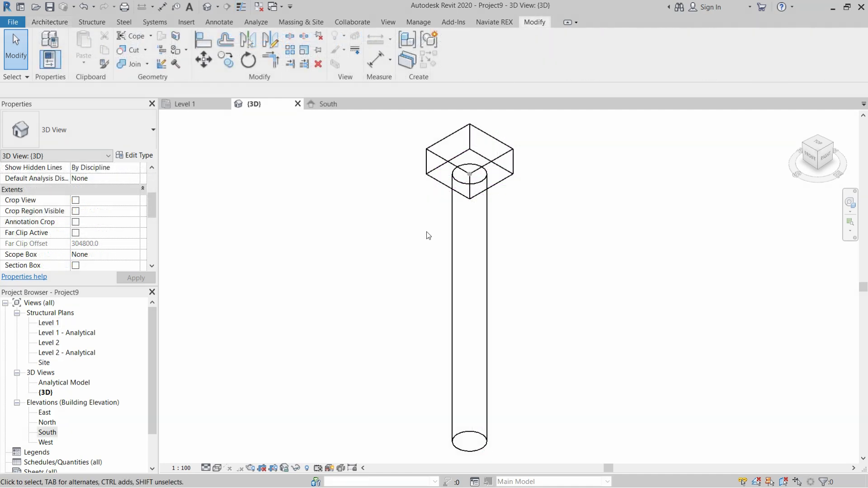
click(452, 221)
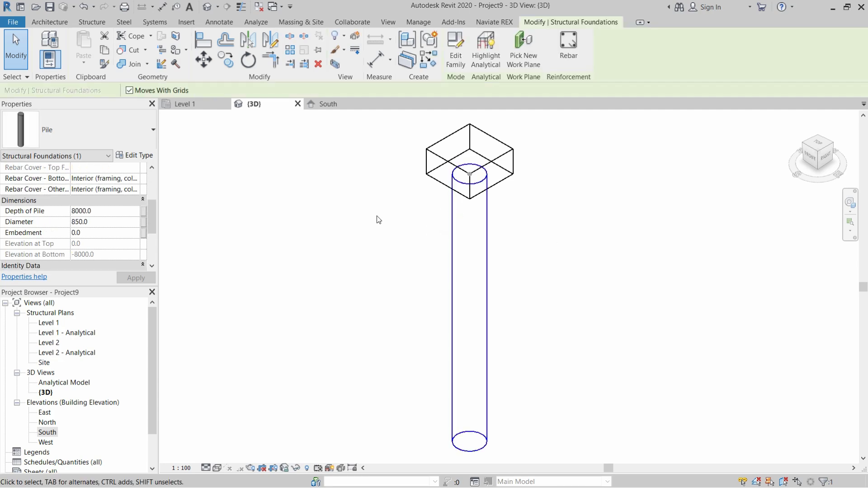
click(495, 22)
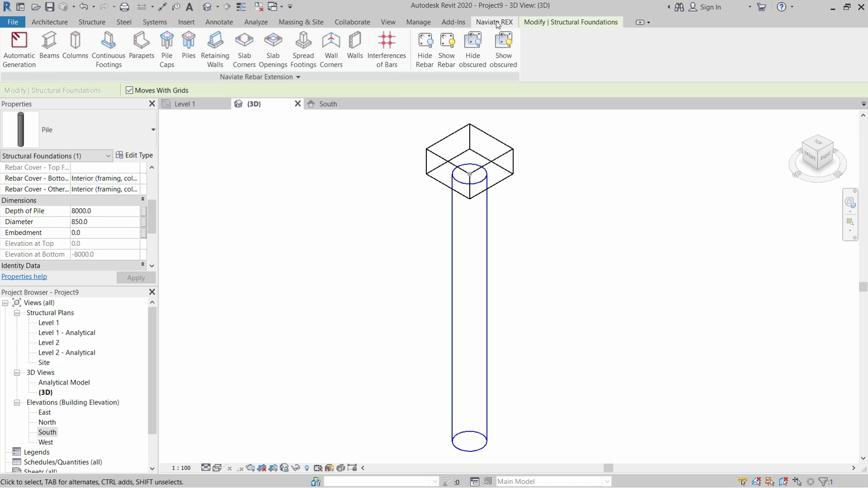
Open Naviate REX Reinforcement of piles and choose the first main-bar layout.
click(185, 49)
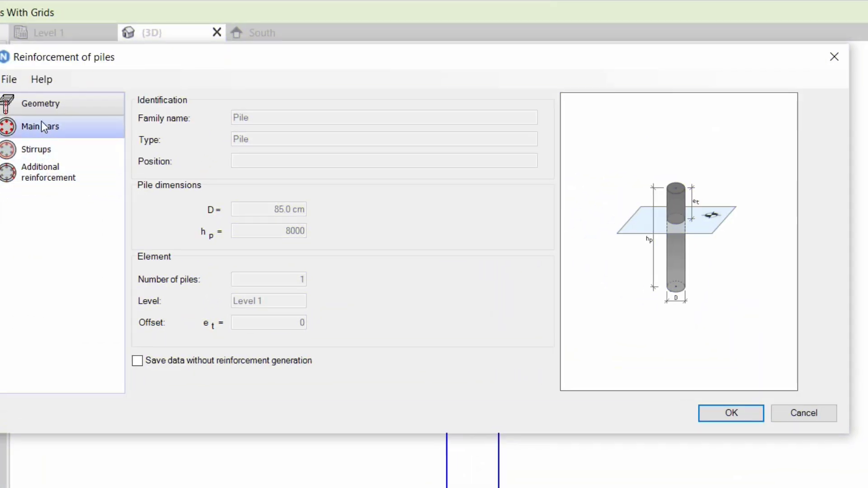
drag(65, 59, 74, 58)
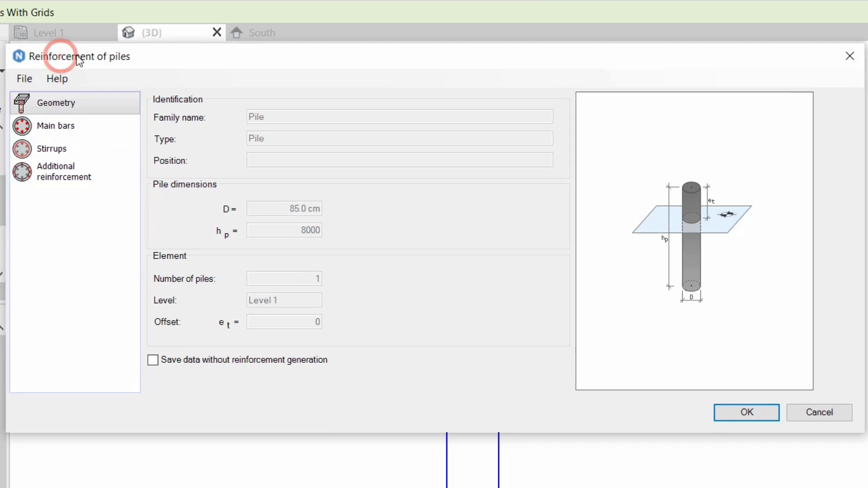
click(44, 127)
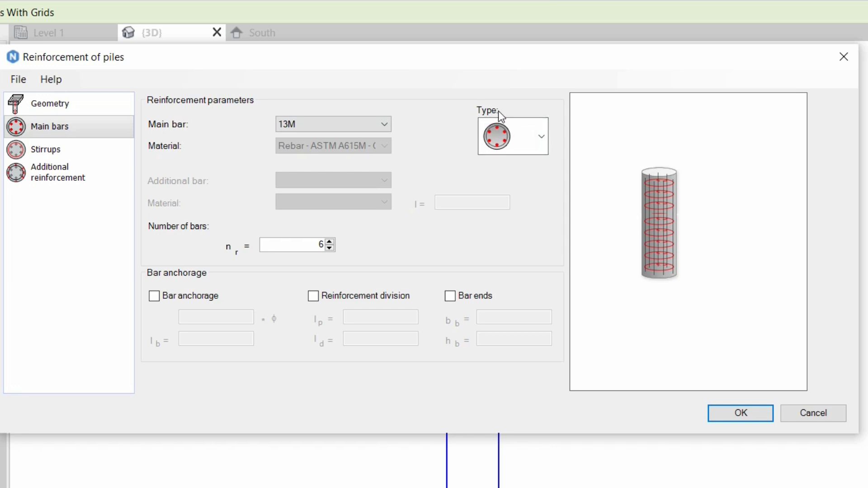
click(540, 133)
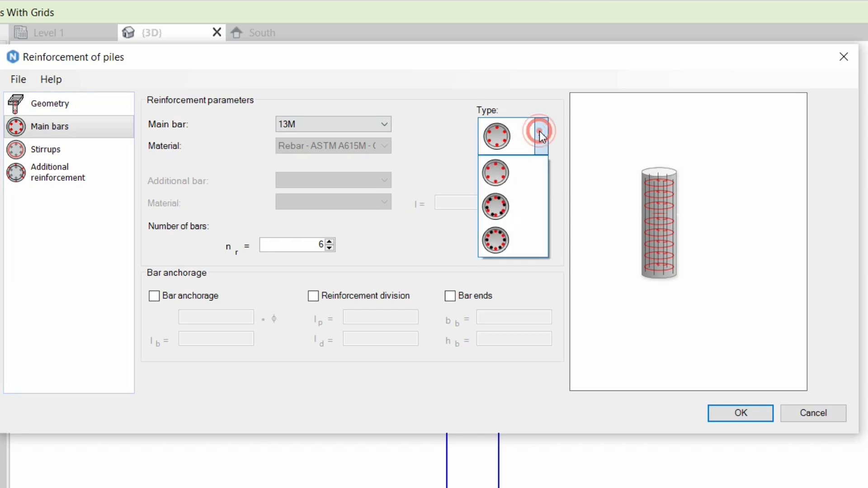
click(495, 174)
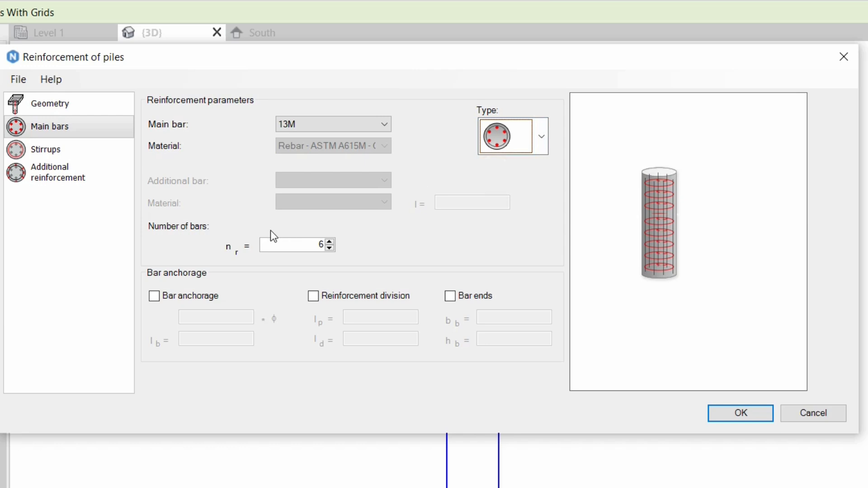
Raise the main bar count to 12 and enable bar anchorage.
click(330, 242)
click(330, 242)
click(330, 242)
click(331, 242)
click(331, 241)
click(330, 242)
click(154, 296)
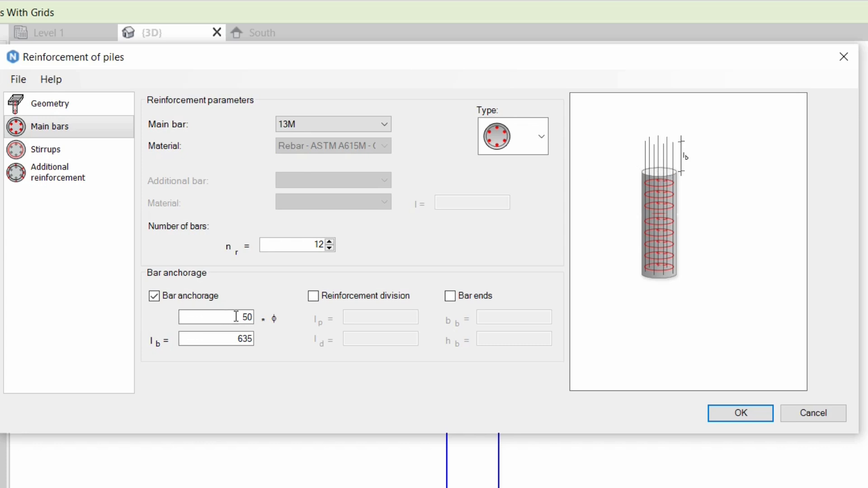
Set the main-bar anchorage factor to 26, leaving reinforcement division off.
drag(236, 317, 266, 318)
text(25)
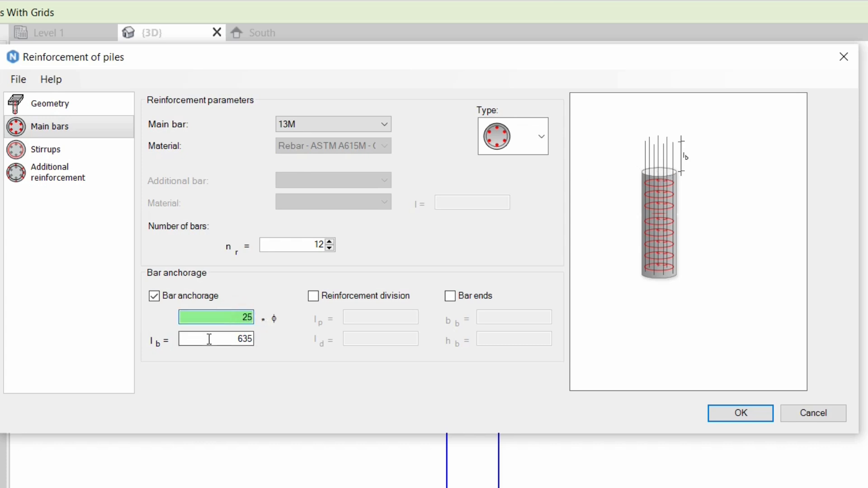
click(209, 339)
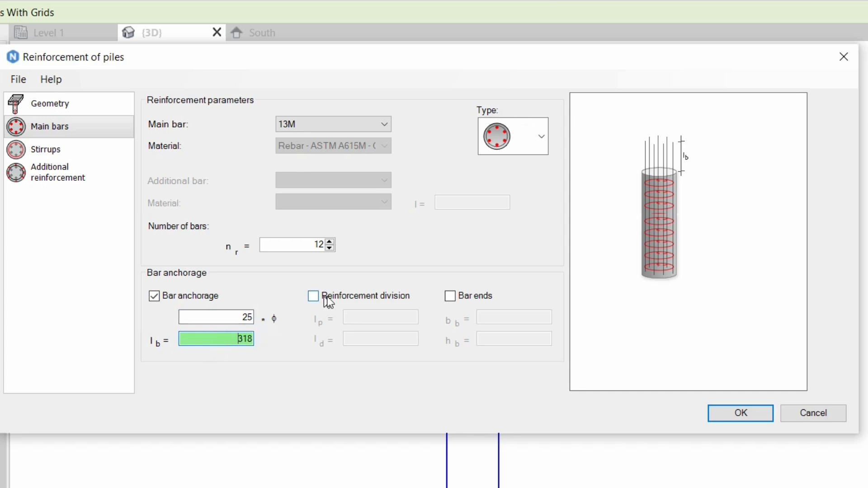
click(314, 296)
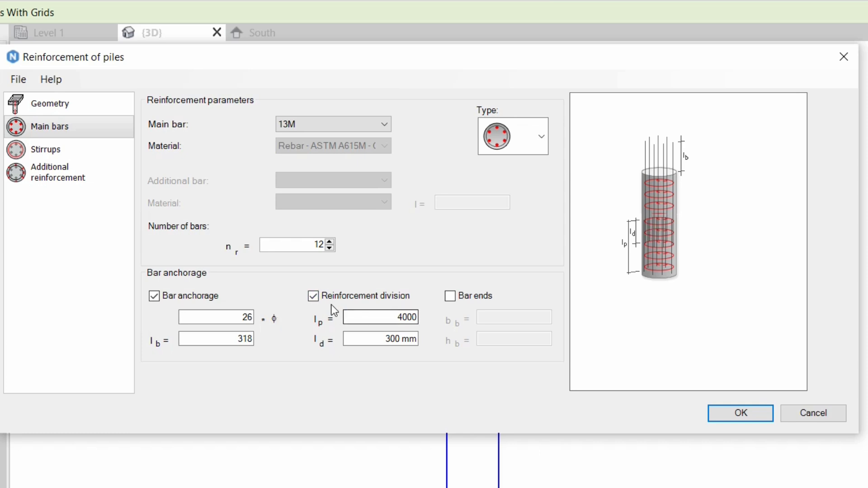
click(314, 298)
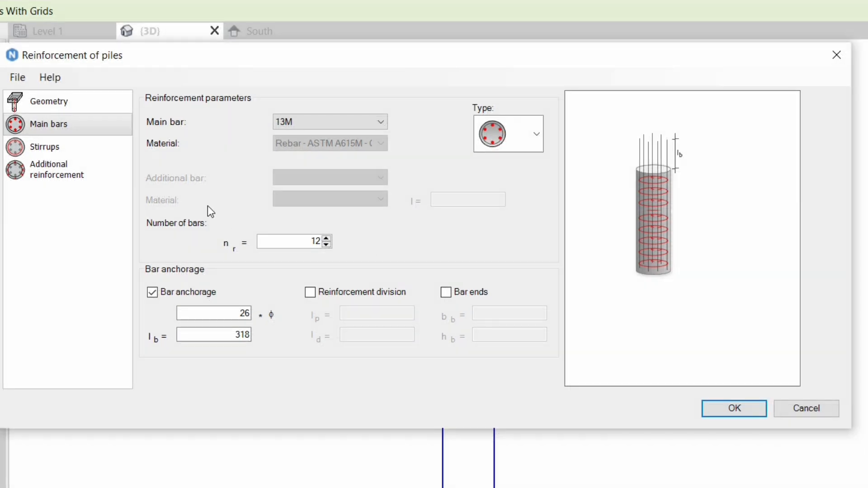
Change the pile's main bars to 25M.
click(42, 150)
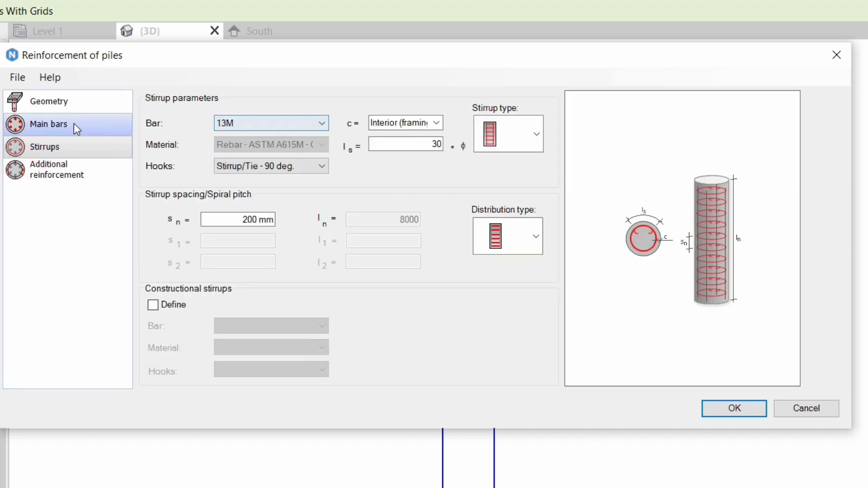
click(53, 124)
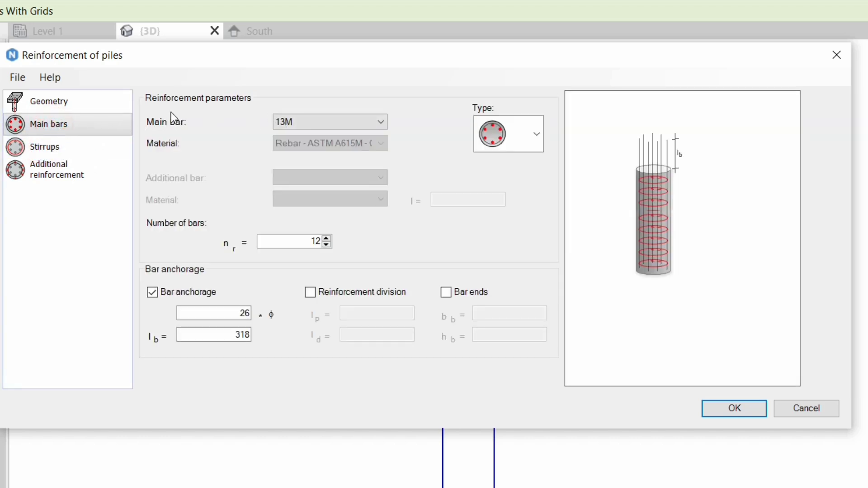
click(314, 122)
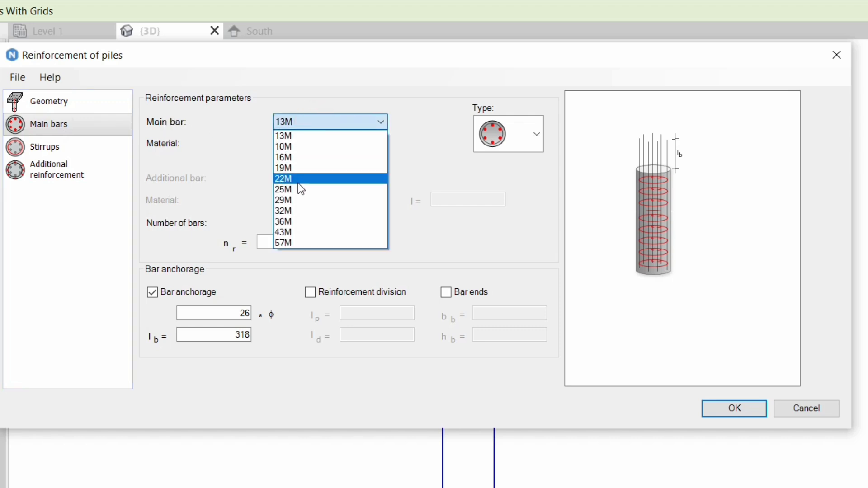
click(285, 189)
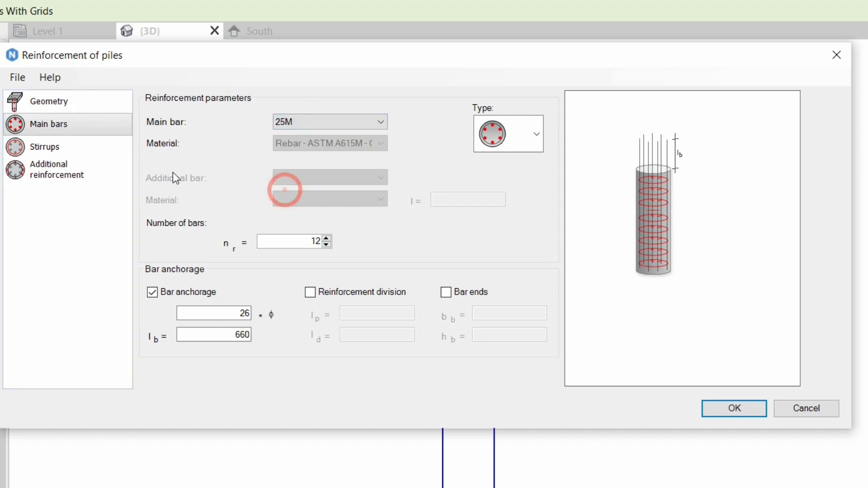
click(35, 152)
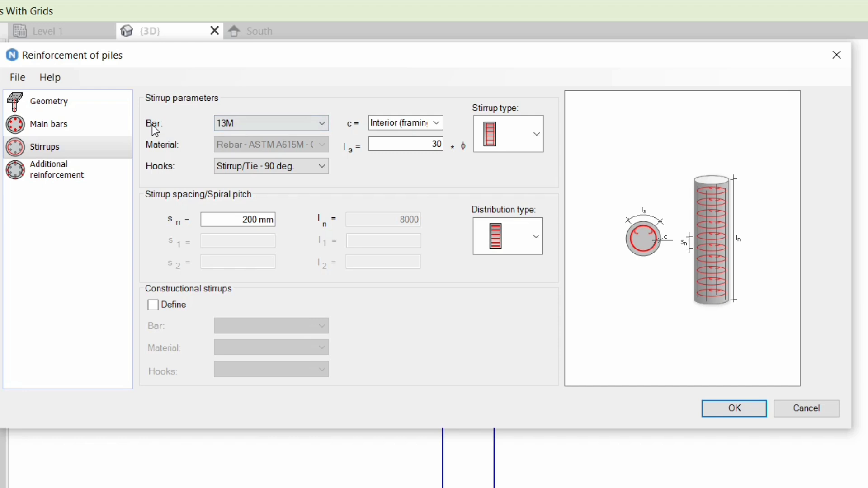
Keep 13M stirrup bars and switch the stirrup type to a continuous spiral.
click(253, 123)
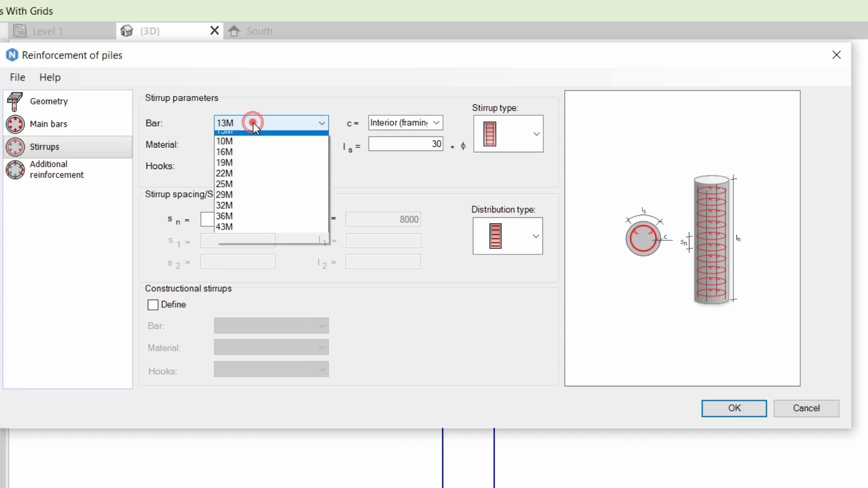
click(227, 139)
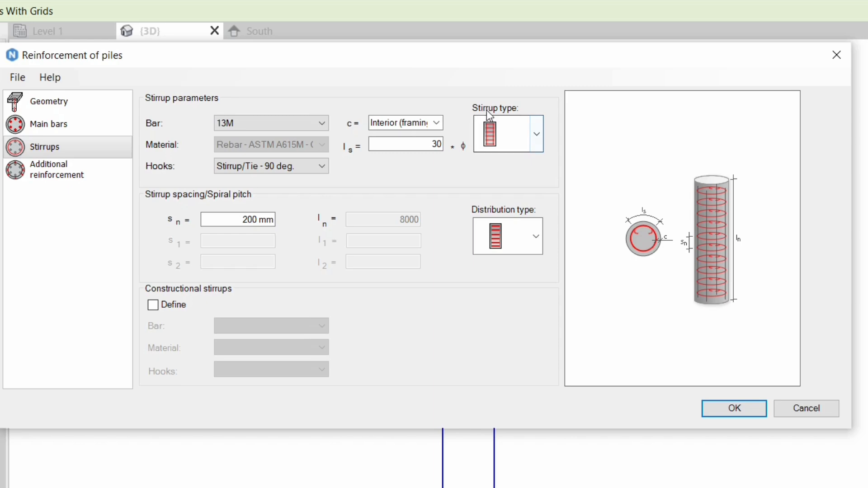
click(537, 139)
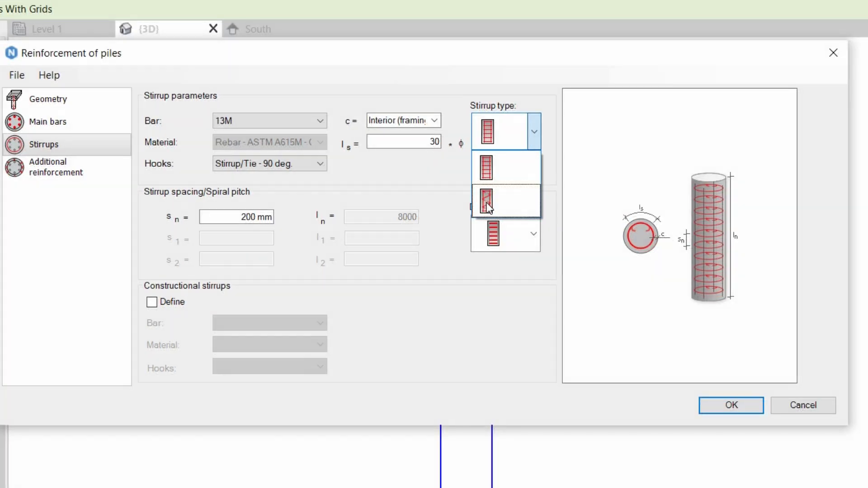
click(487, 204)
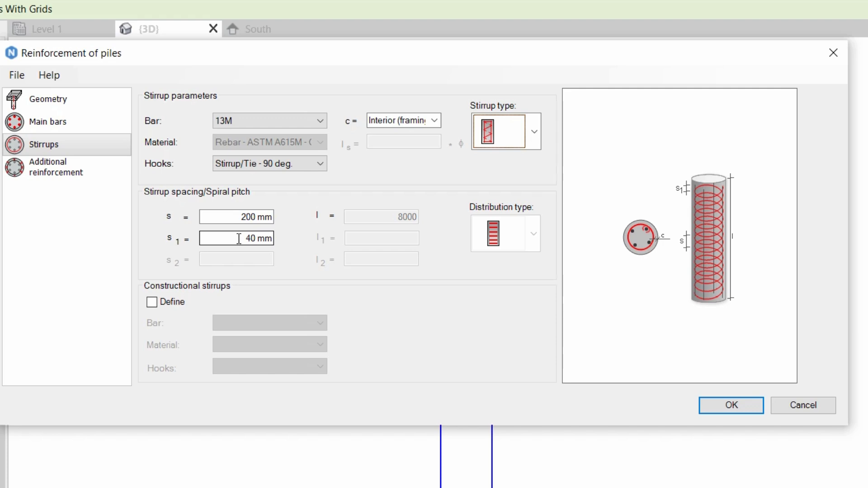
click(58, 169)
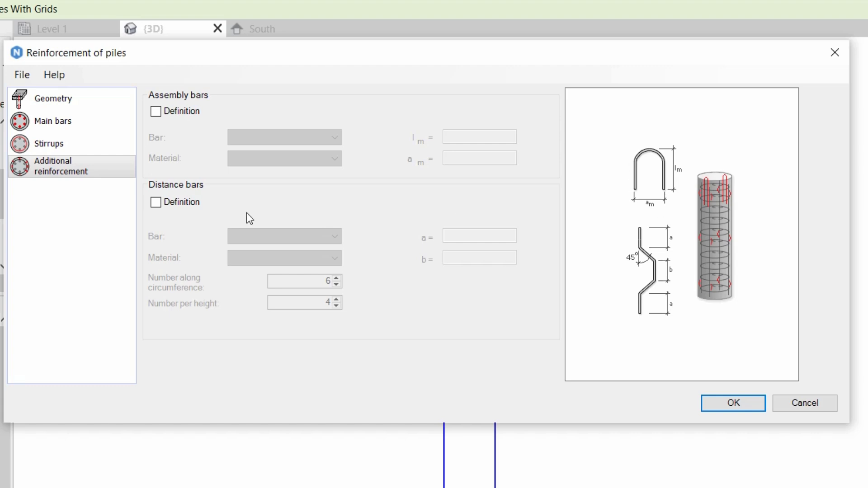
Enable 13M distance bars (a=b=5.0 cm) and generate the pile reinforcement.
click(156, 203)
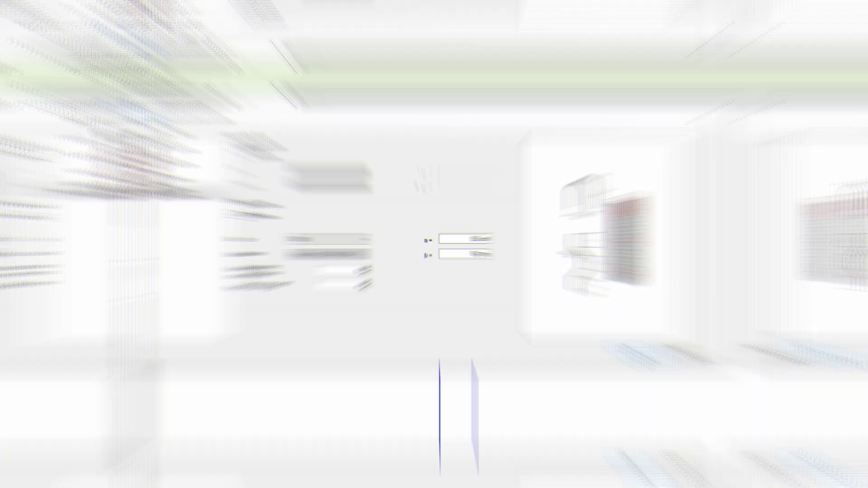
click(723, 403)
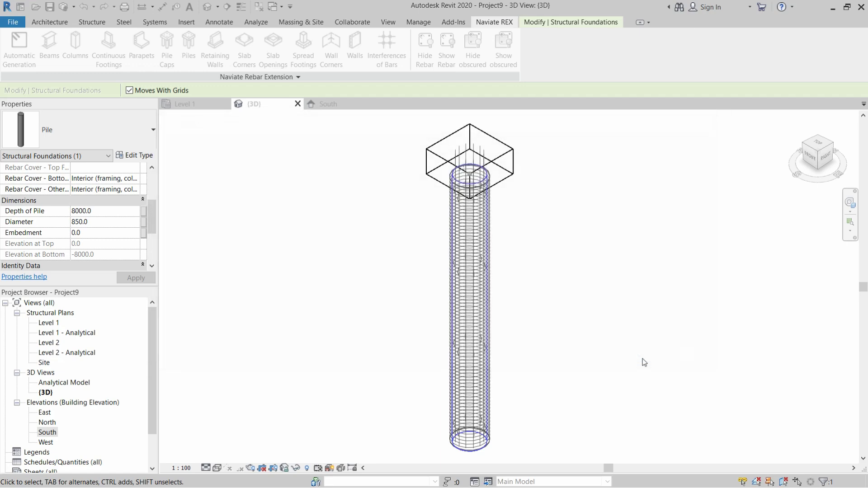
Inspect the spiral rebar cage up close, then select the 1500 x 1500 x 750 mm pile cap.
click(618, 355)
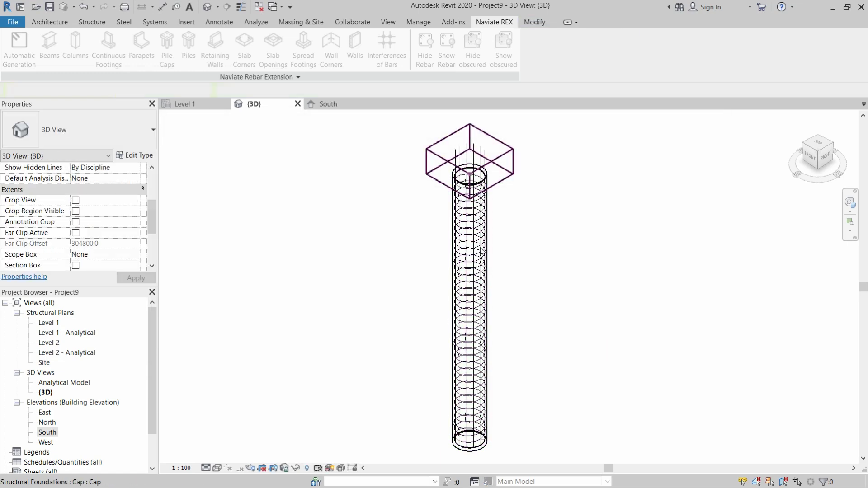
scroll(451, 277, up, 10)
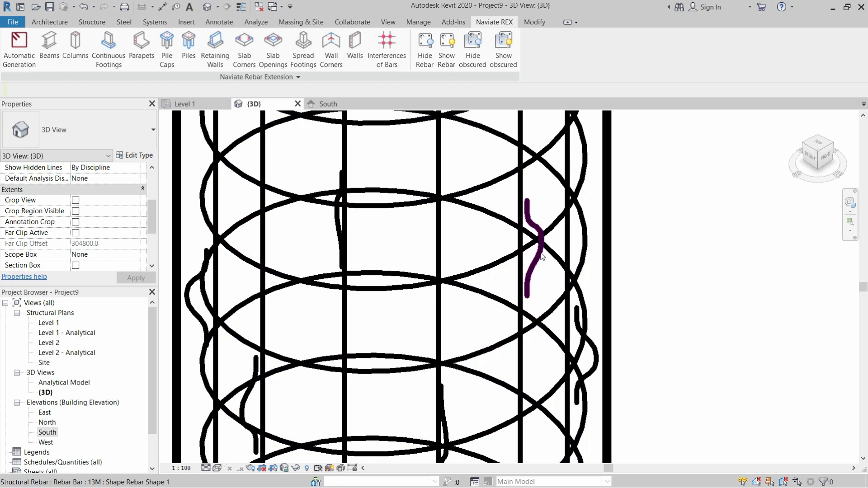
scroll(416, 215, down, 6)
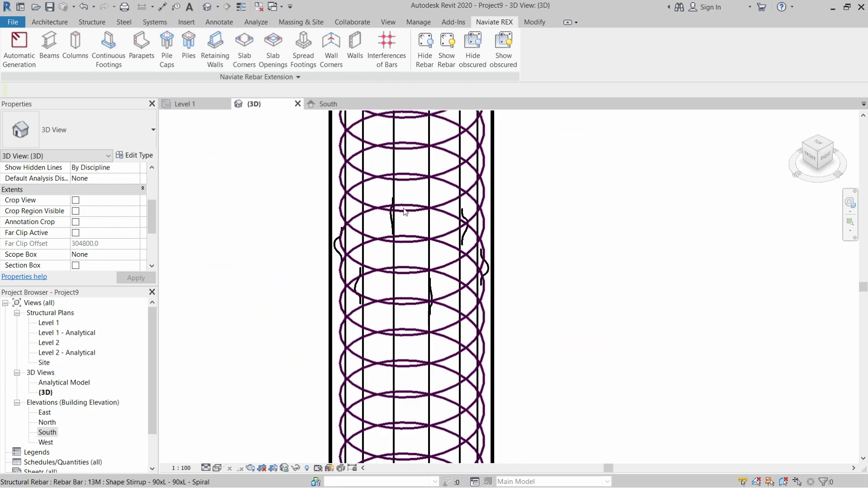
scroll(408, 210, down, 4)
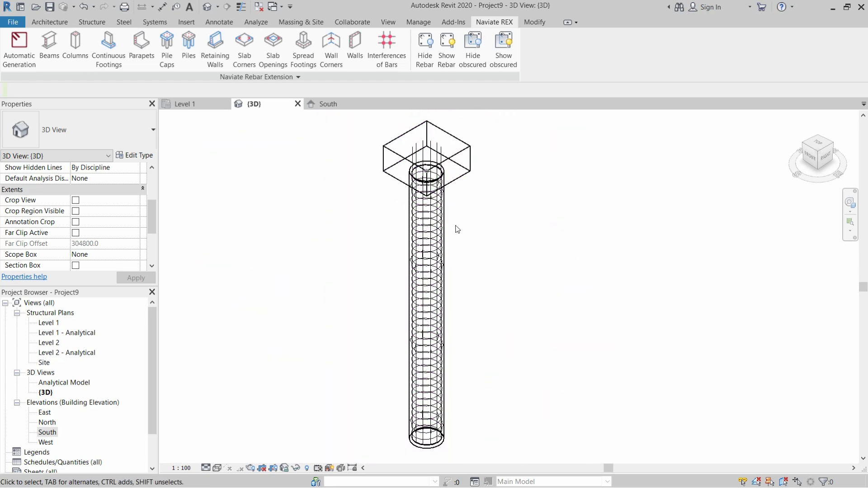
click(397, 140)
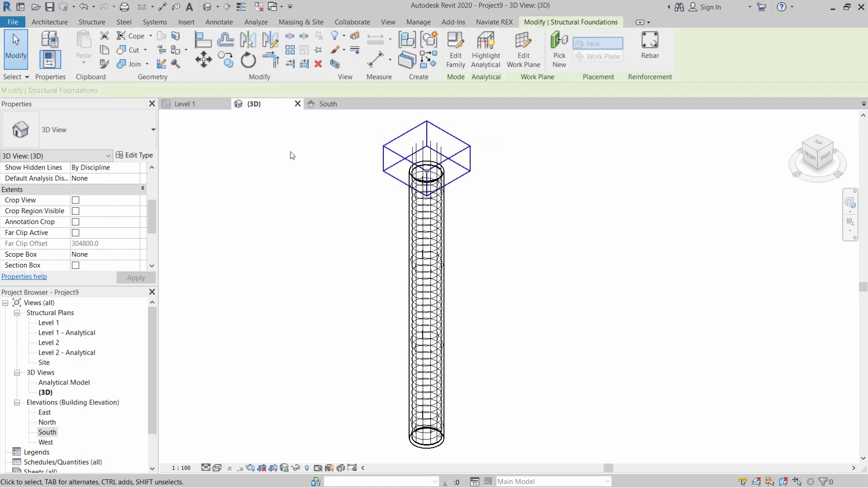
click(491, 22)
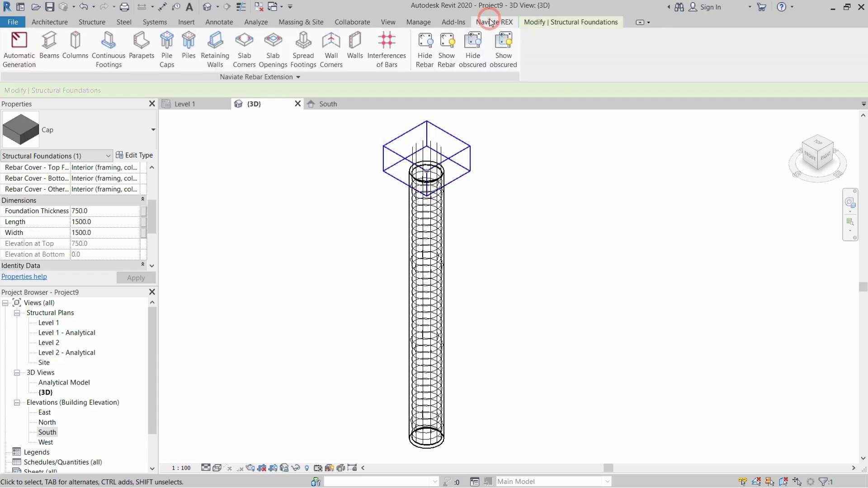
Start pile cap reinforcement with a U-shaped bottom bar grid of 19M bars.
click(163, 56)
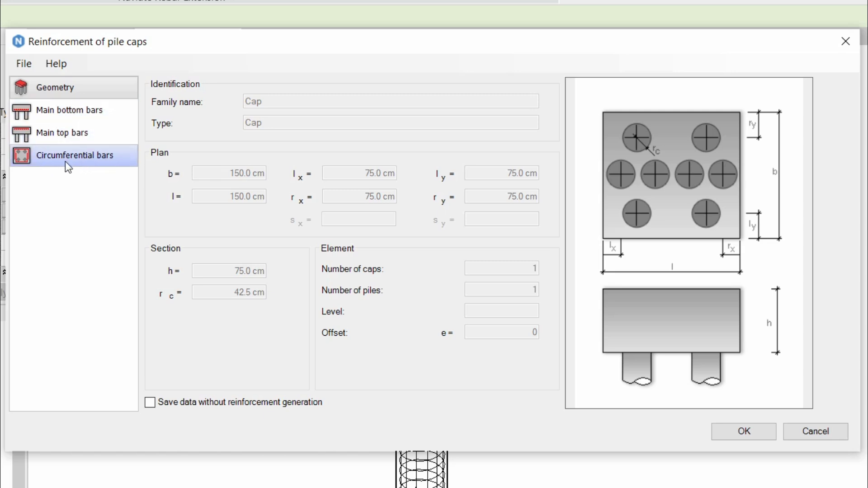
click(51, 110)
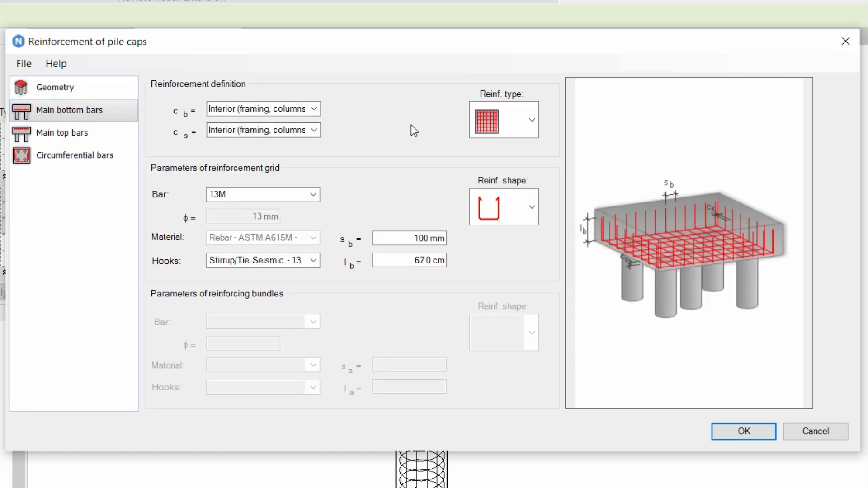
click(533, 120)
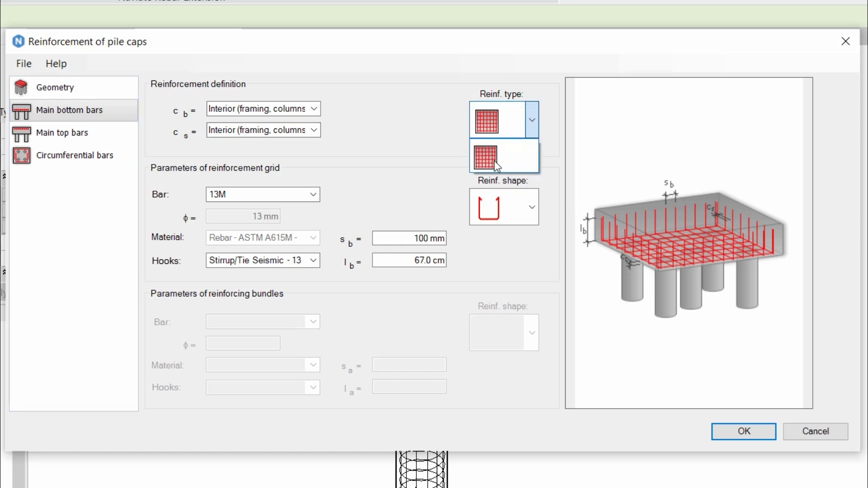
click(425, 185)
click(532, 209)
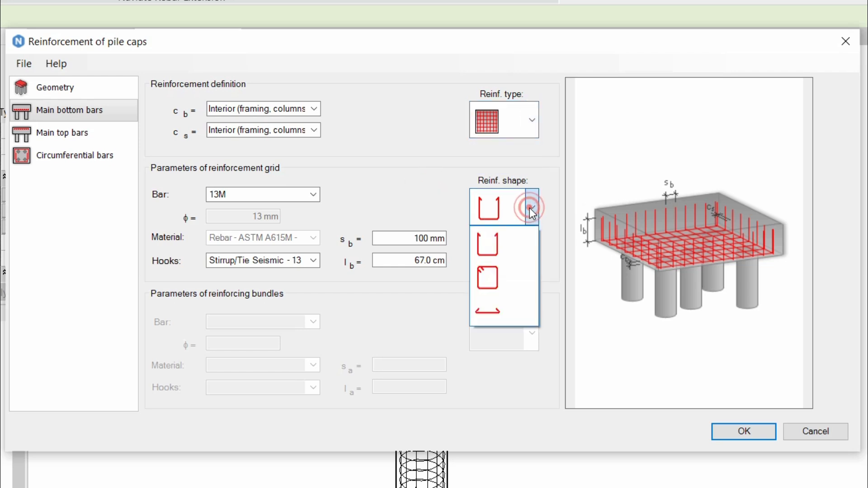
click(489, 245)
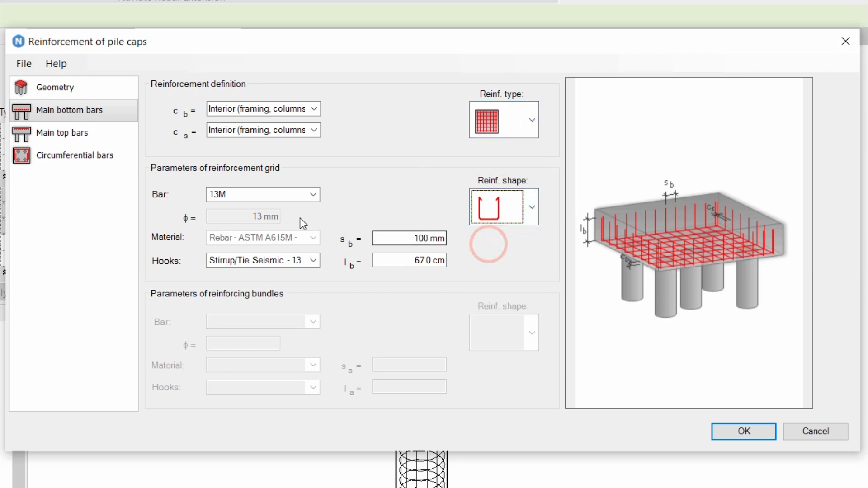
click(245, 195)
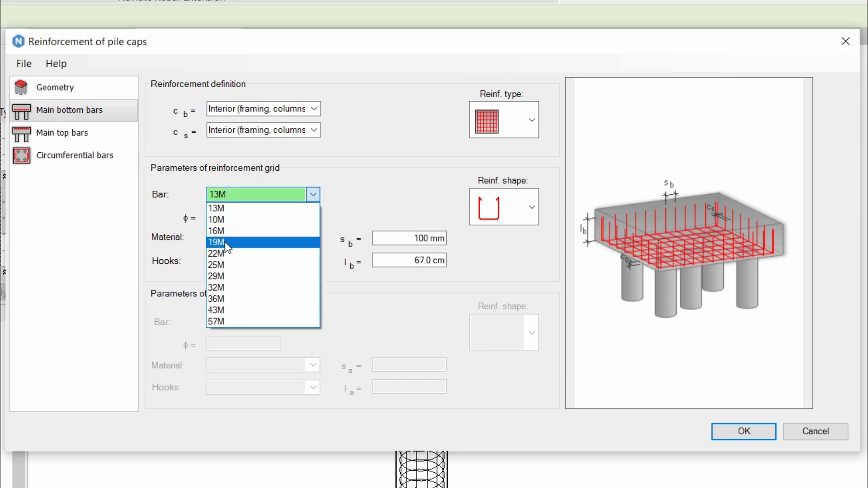
click(222, 243)
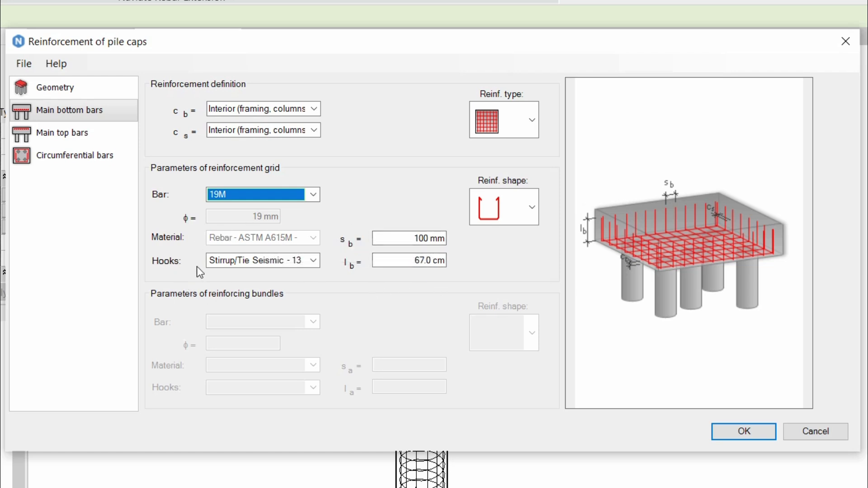
click(55, 138)
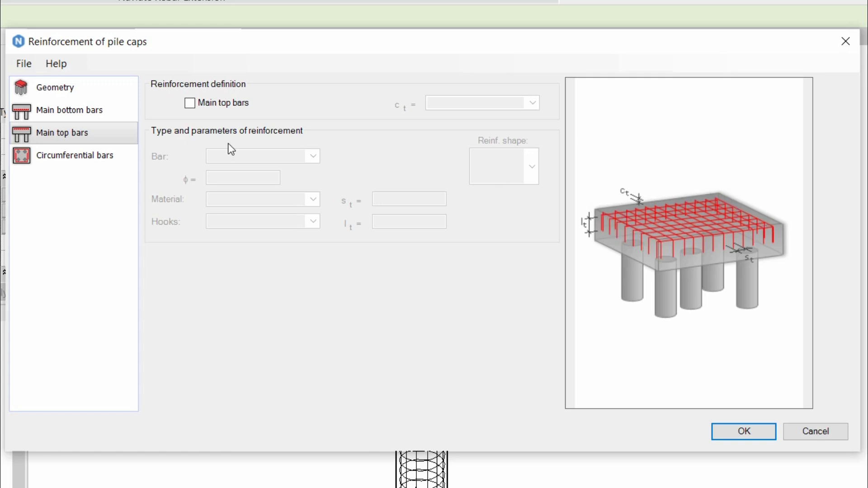
Enable U-shaped 13M main top bars at 200 mm for the pile cap.
click(190, 104)
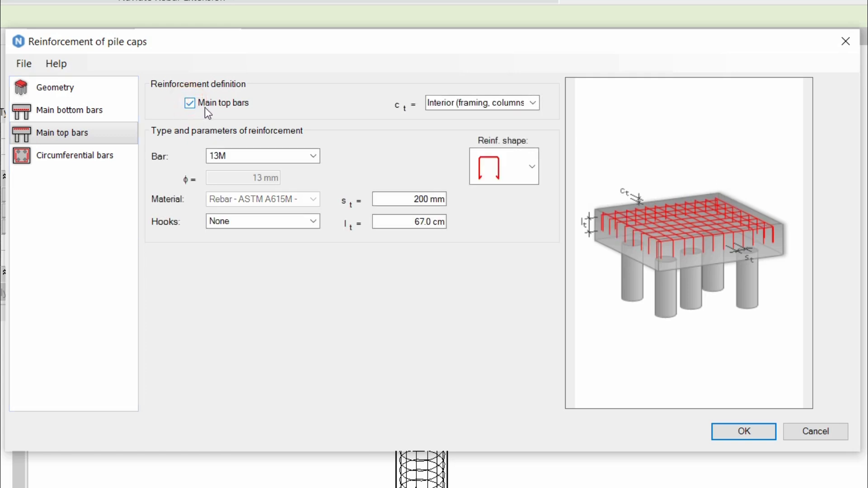
click(533, 167)
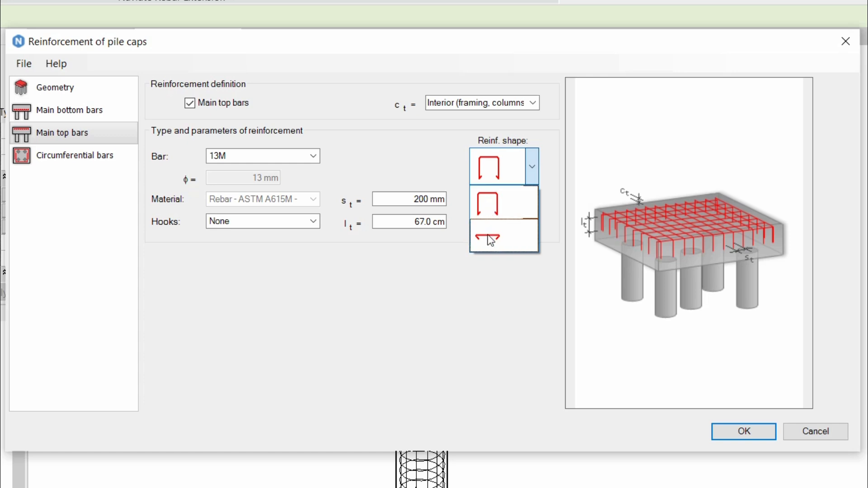
click(487, 200)
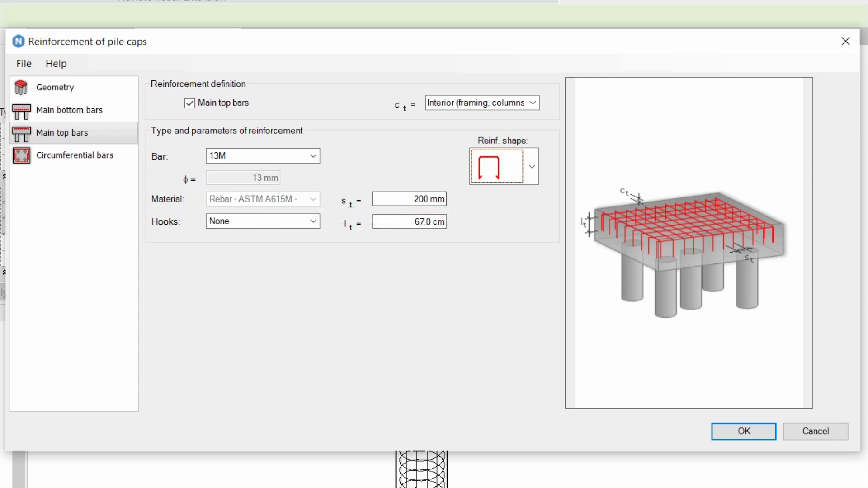
click(61, 156)
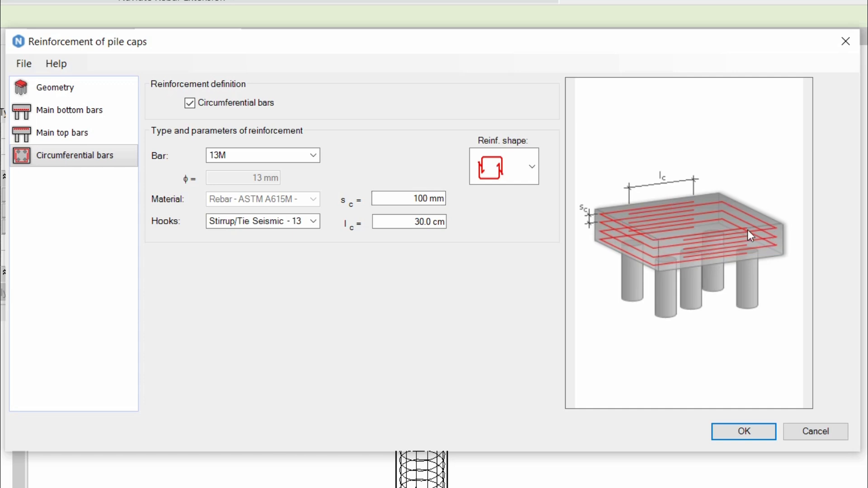
Use closed-loop 13M circumferential bars at 100 mm and generate the cap rebar.
click(533, 166)
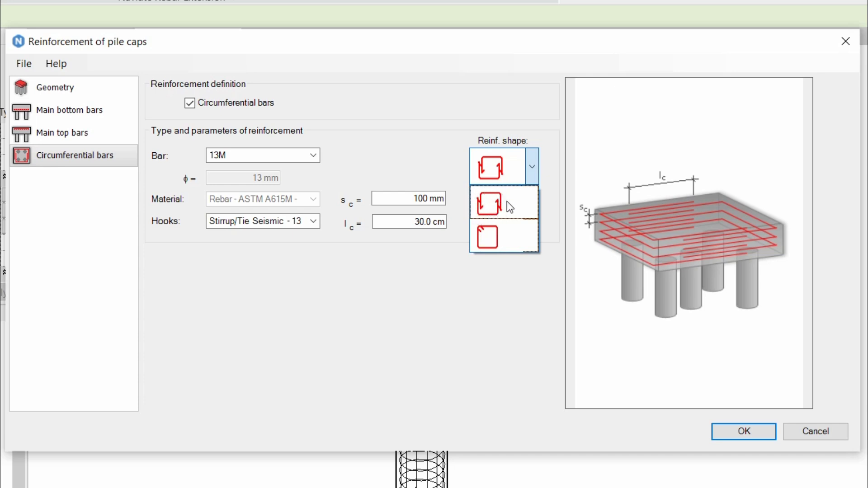
click(395, 247)
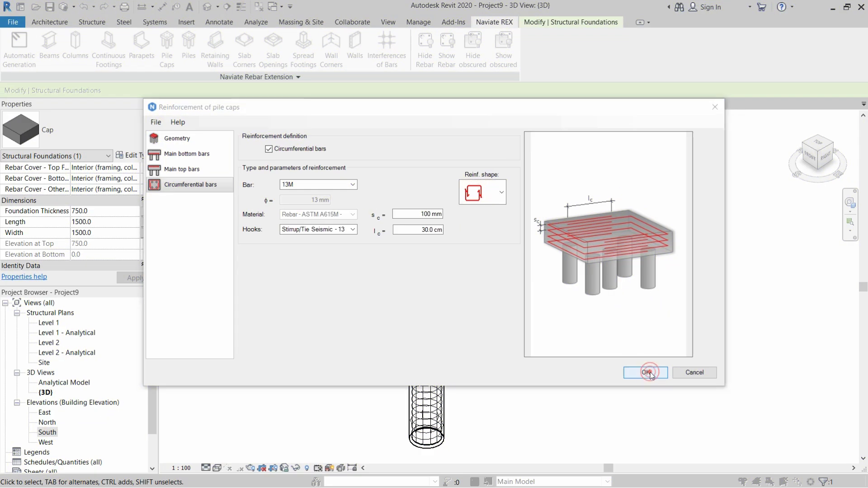
click(744, 431)
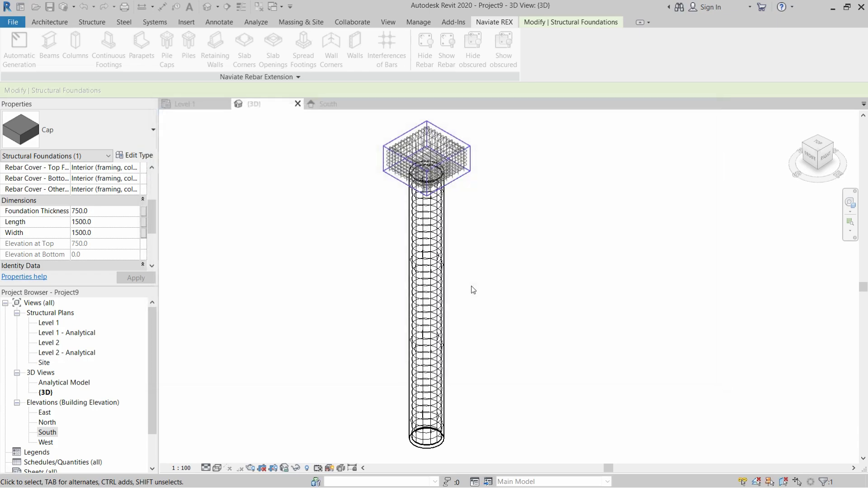
scroll(419, 136, up, 6)
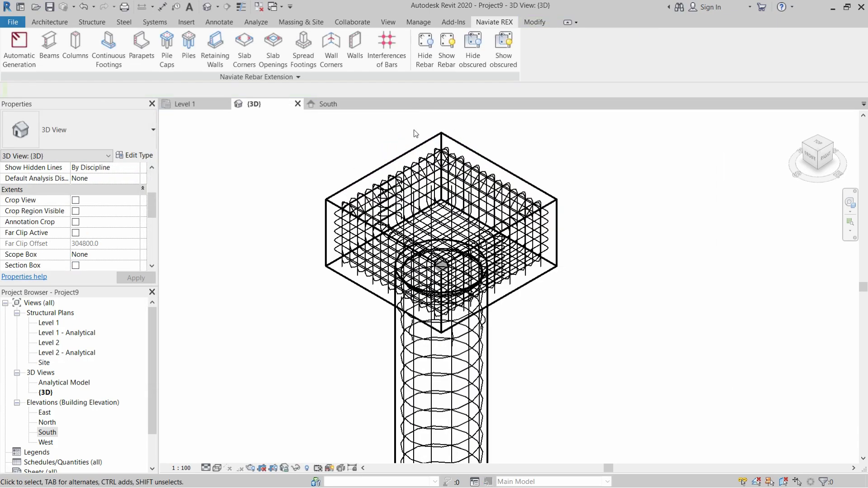
scroll(481, 131, down, 4)
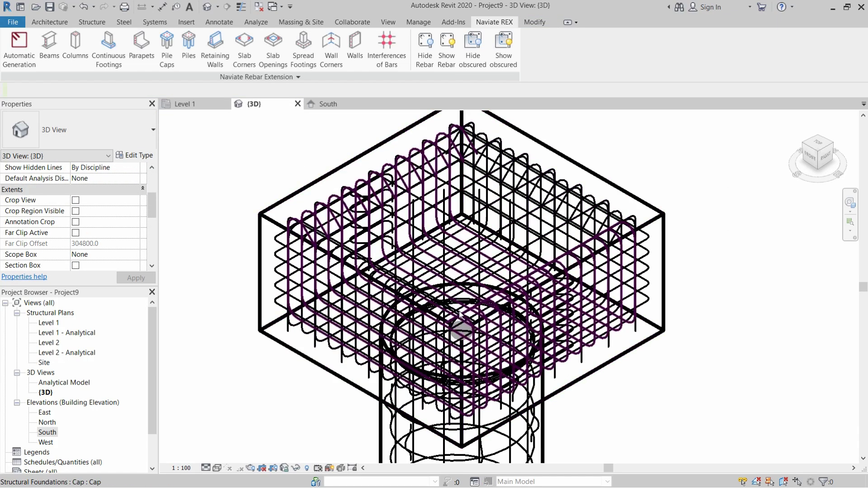
scroll(395, 142, down, 5)
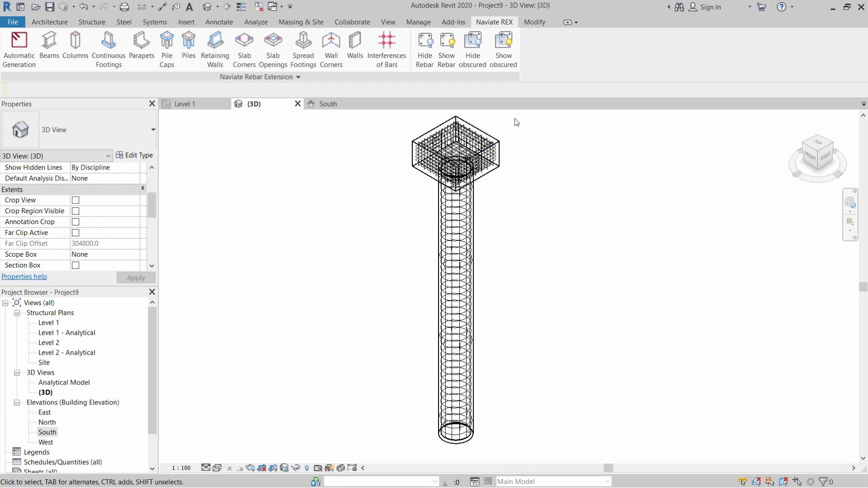
Select the pile and cap, filtering the selection down to the 43 Structural Rebar elements.
drag(513, 113, 384, 402)
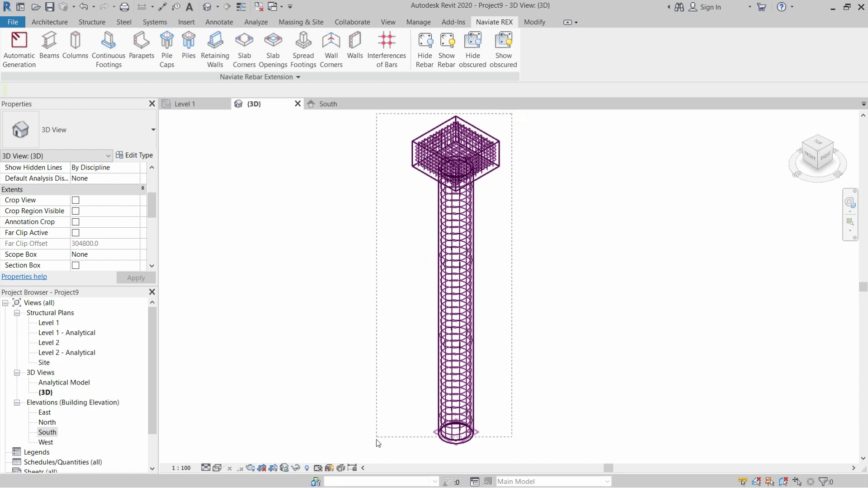
drag(376, 440, 374, 447)
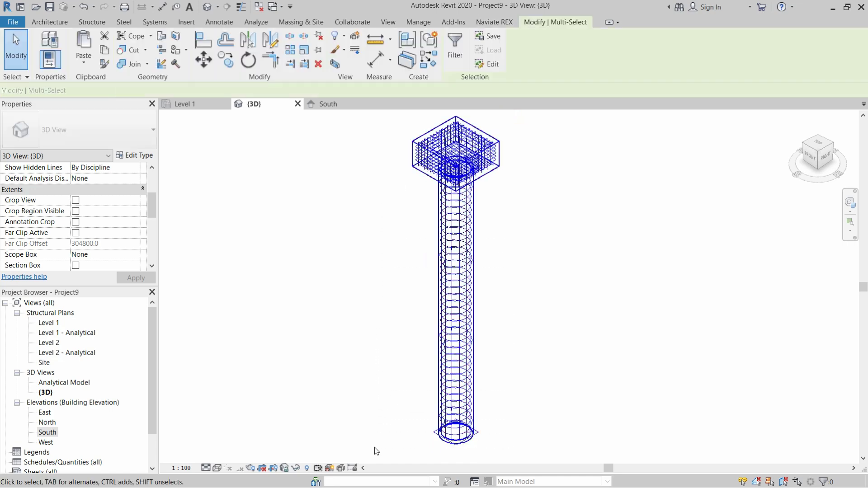
click(453, 55)
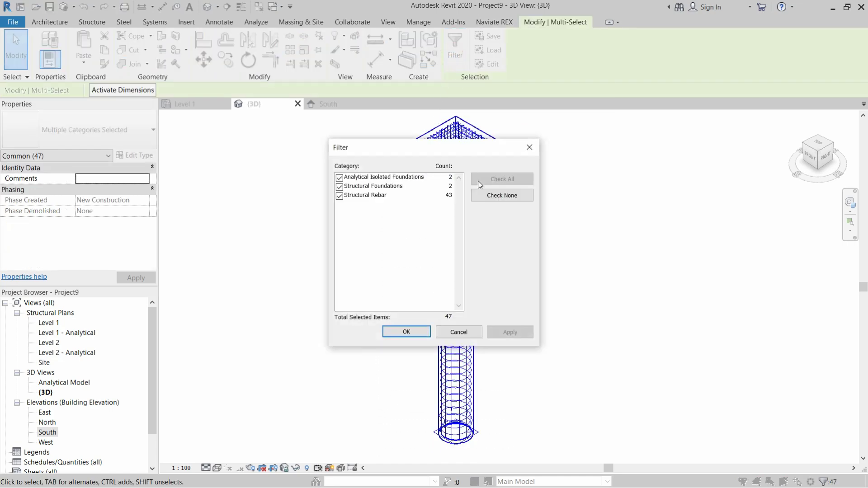
click(502, 202)
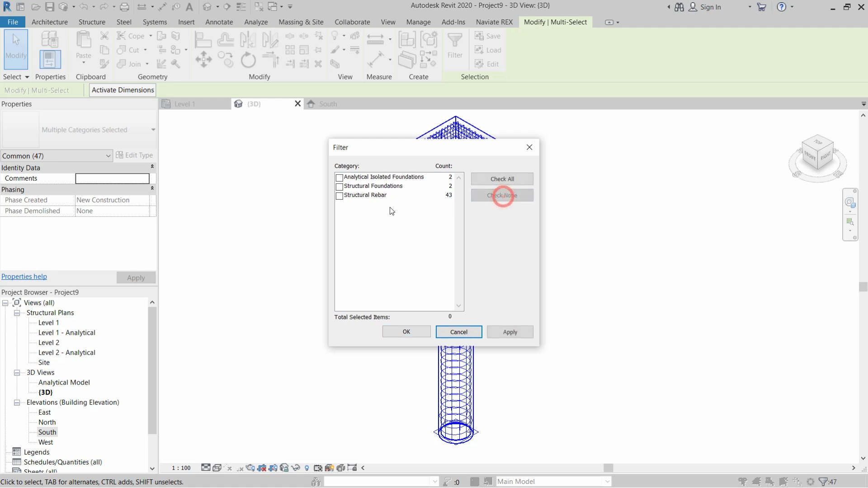
click(339, 195)
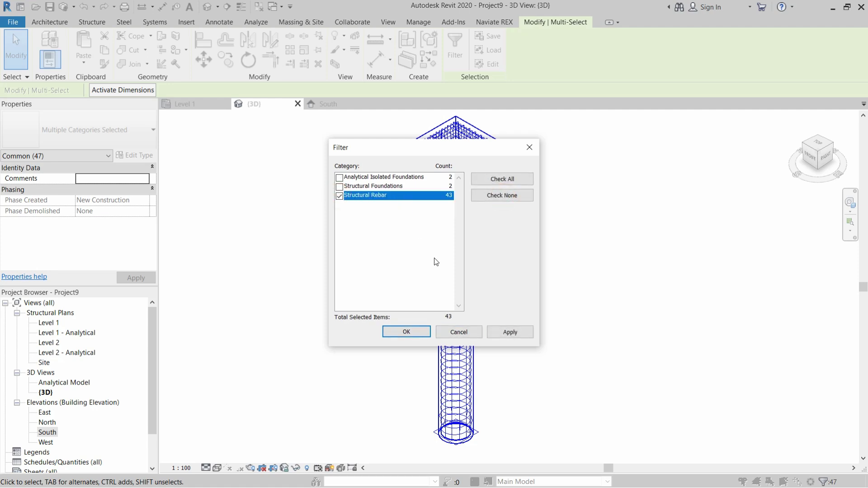
click(499, 332)
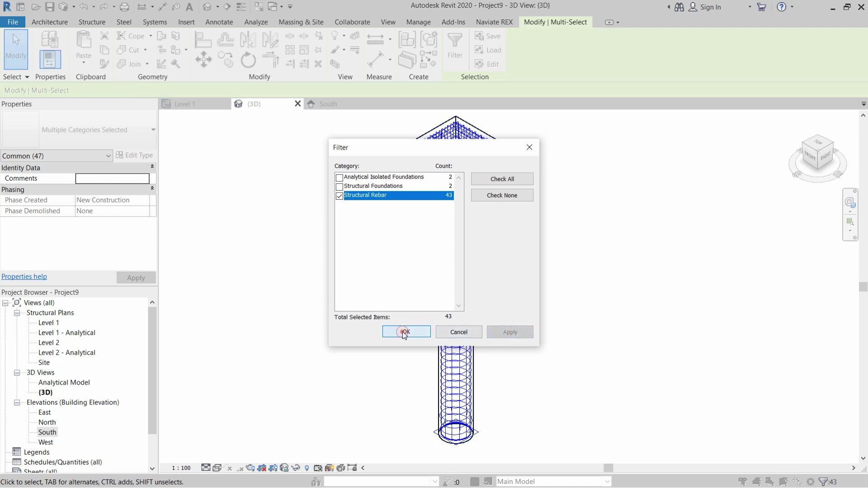
click(404, 332)
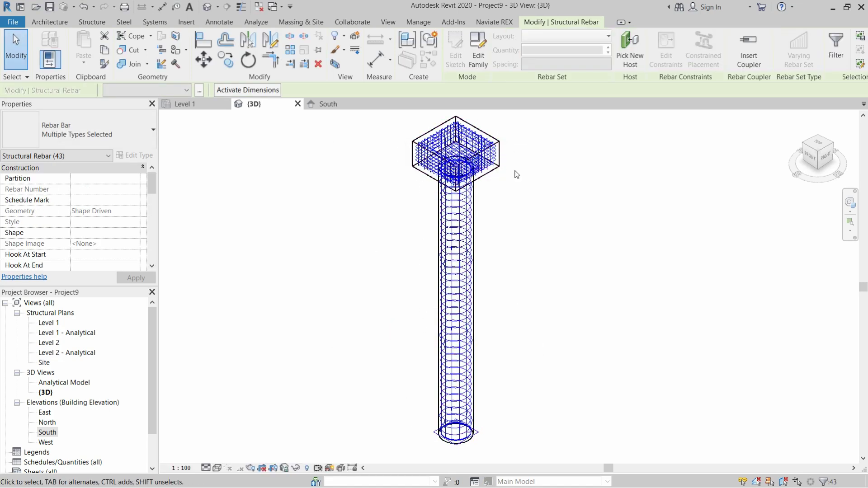
Set the selected rebar to view unobscured and as solid in the {3D} view.
scroll(83, 211, down, 3)
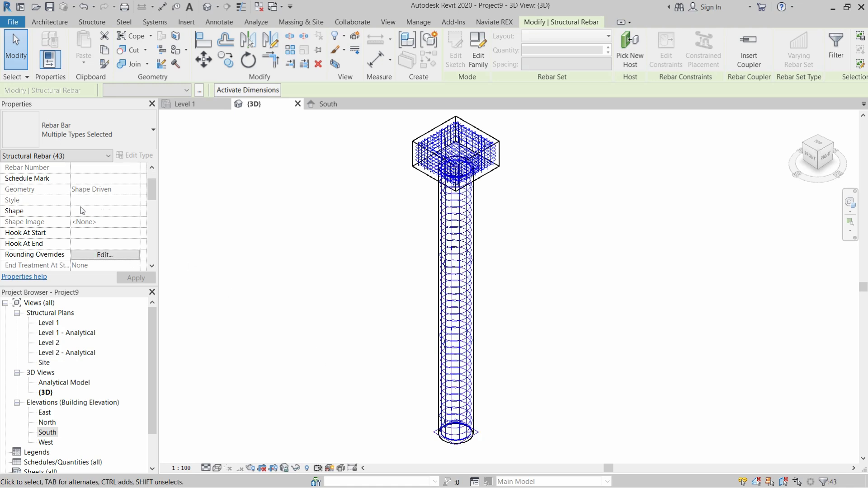
scroll(83, 220, down, 3)
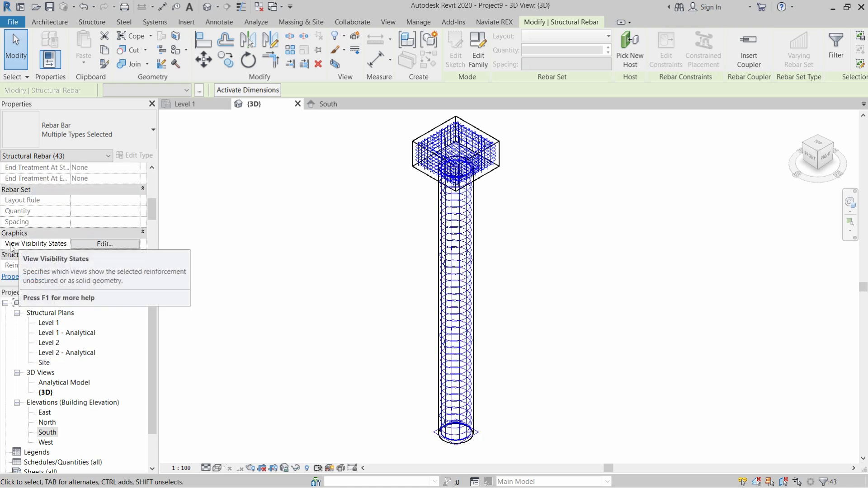
click(104, 245)
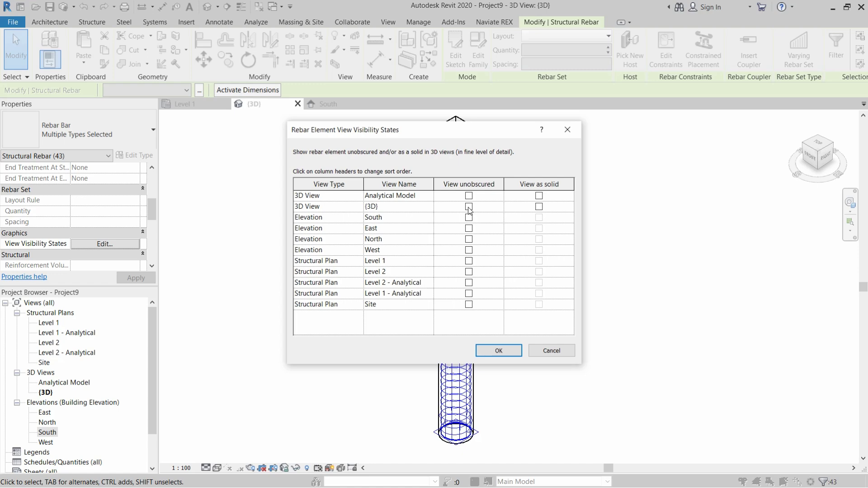
click(469, 207)
click(539, 207)
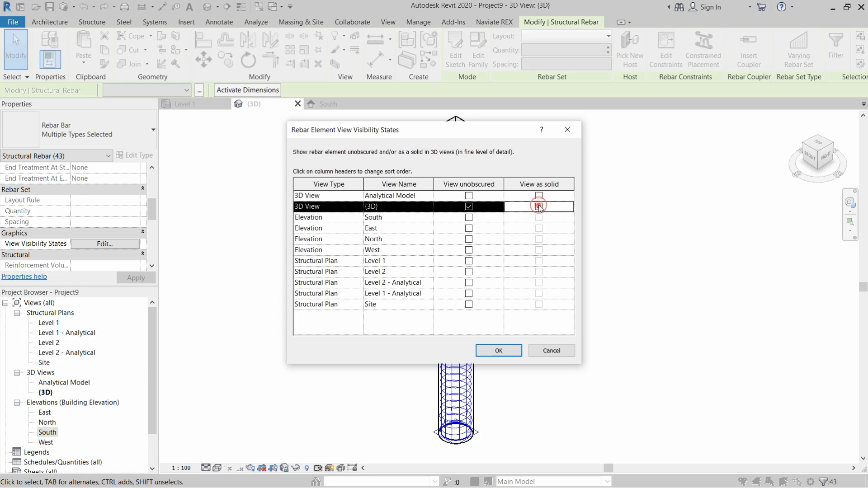
click(498, 350)
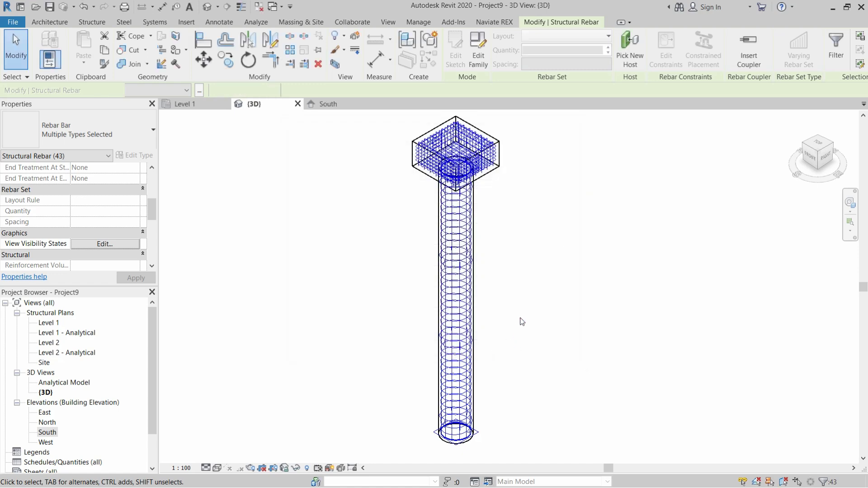
click(523, 269)
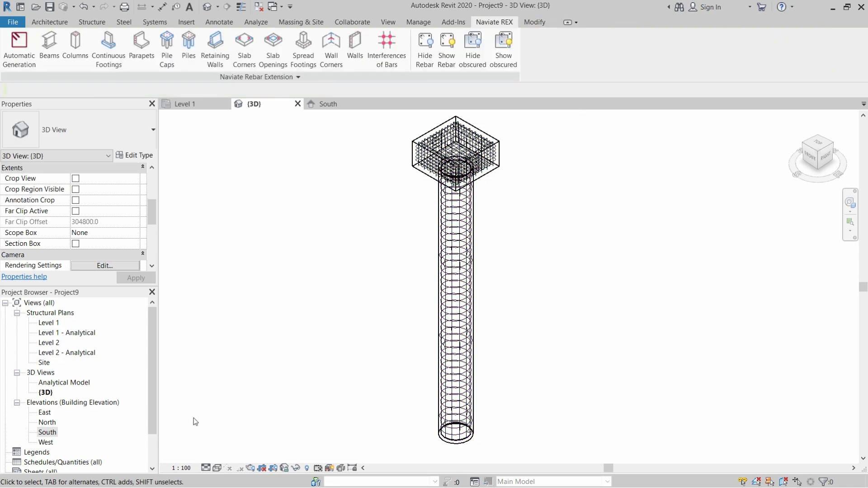
Set the {3D} view to Fine detail level and Realistic visual style.
click(206, 468)
click(216, 456)
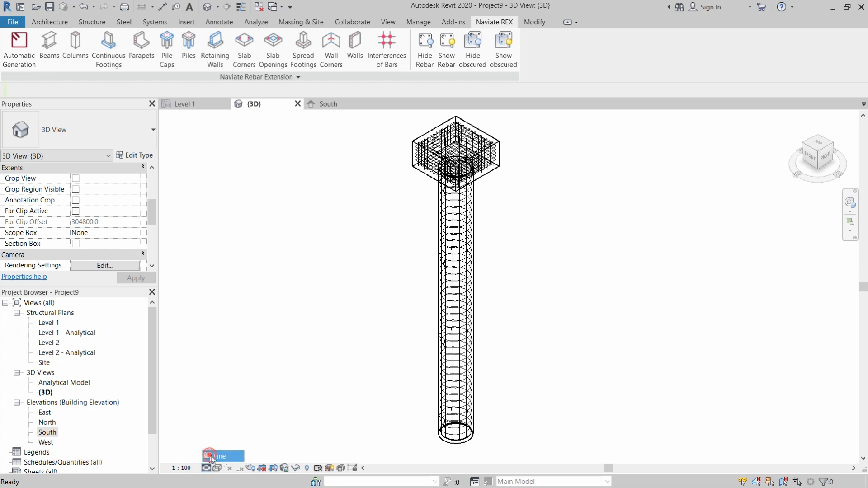
click(218, 469)
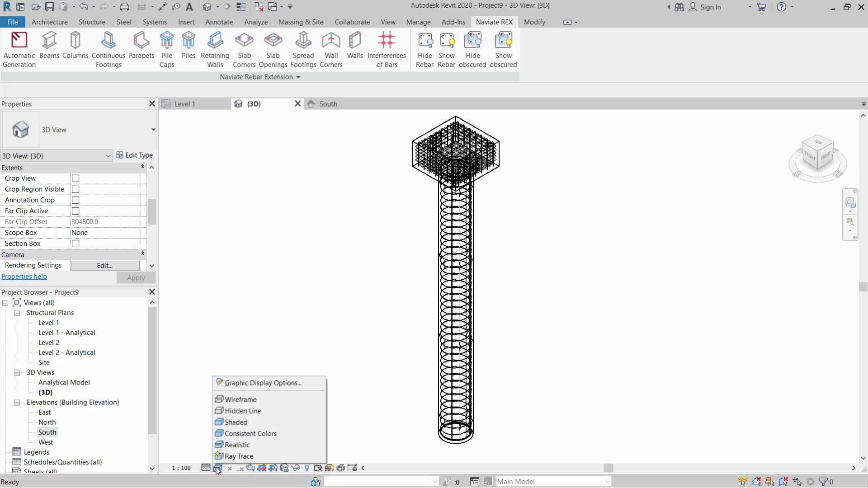
click(232, 447)
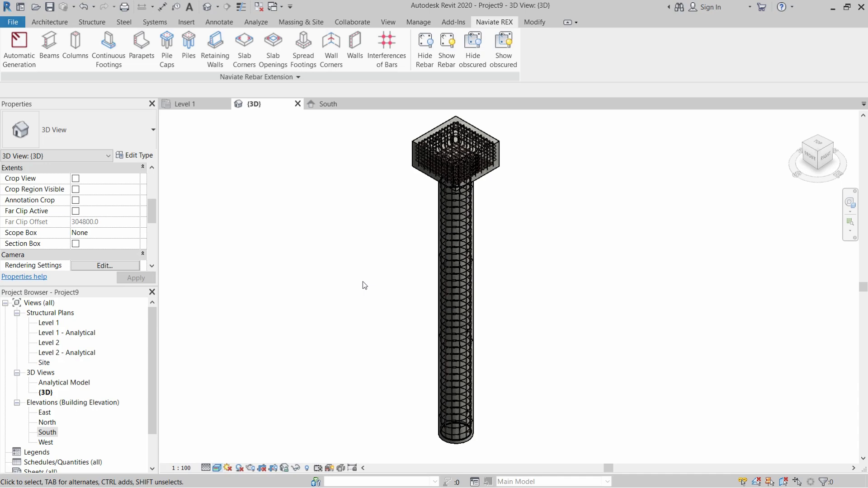
Zoom in and out to inspect the cap bar grid and spiral pile cage.
scroll(454, 121, up, 5)
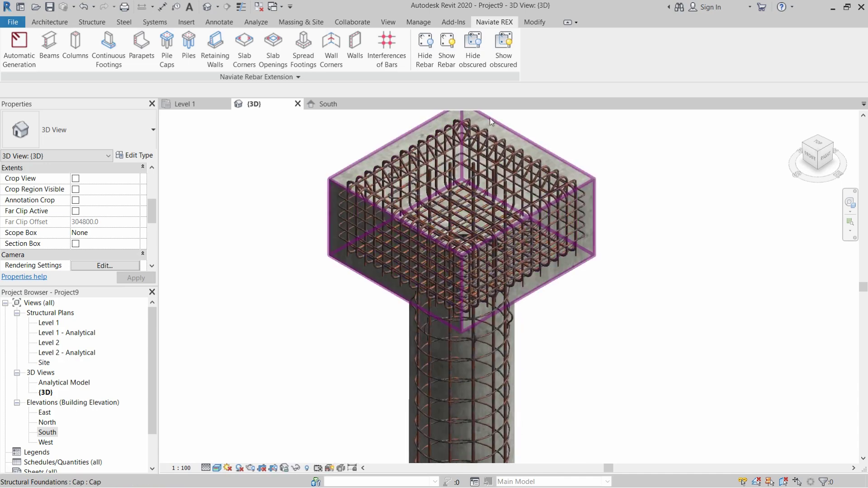
scroll(297, 178, up, 2)
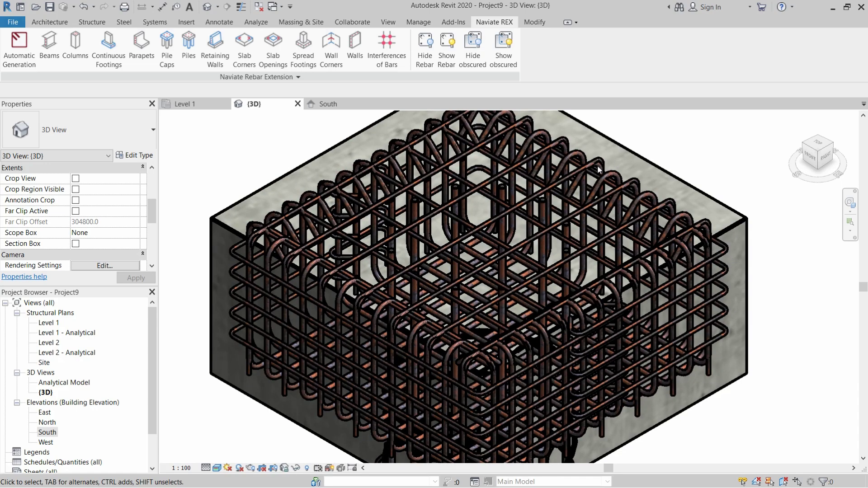
scroll(598, 165, up, 3)
scroll(460, 178, down, 5)
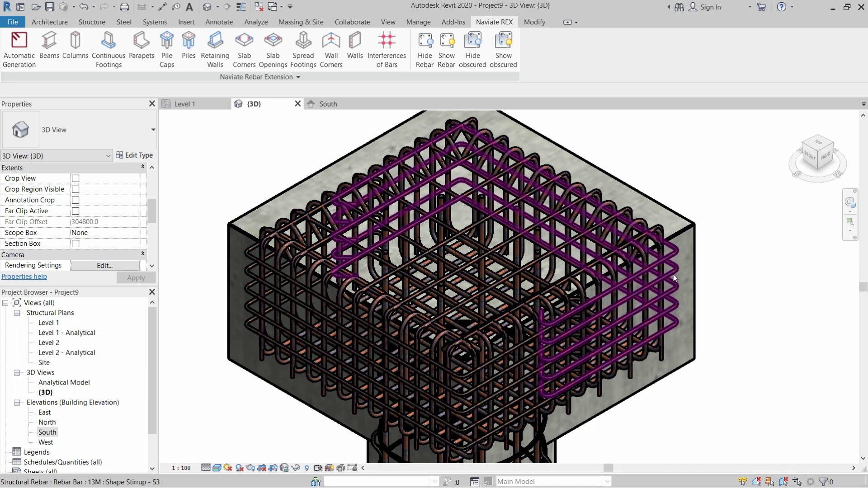
scroll(674, 277, down, 5)
scroll(516, 364, up, 4)
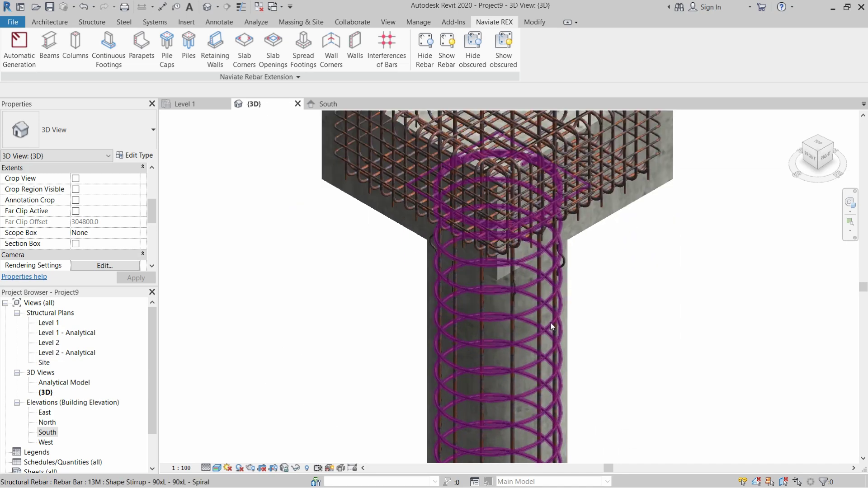
scroll(551, 326, up, 3)
scroll(444, 159, down, 8)
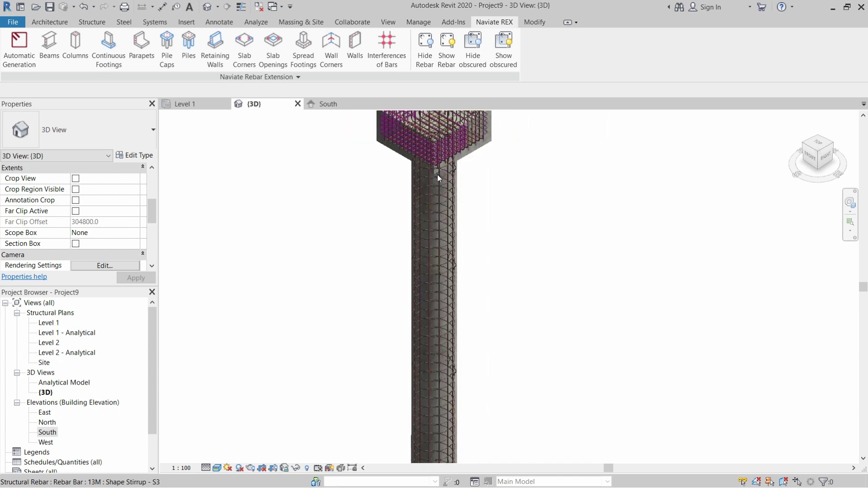